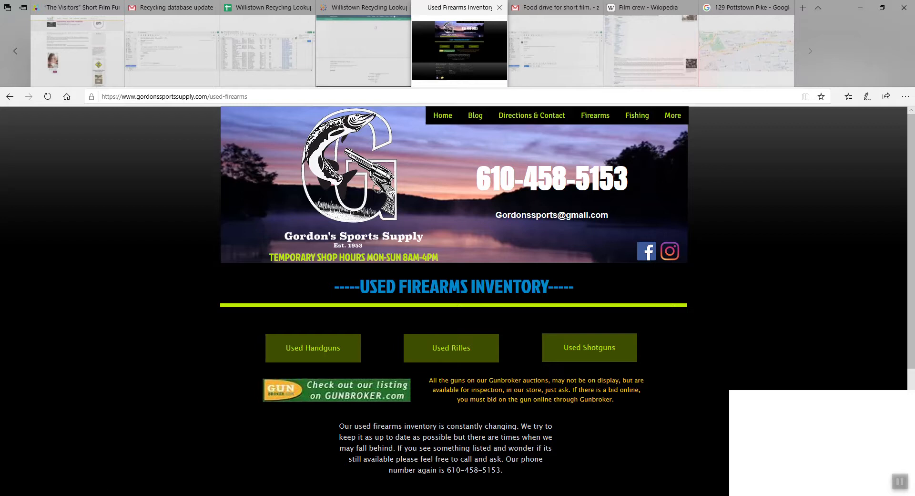
- Examine the used firearms inventory page of Gordon's Sports Supply for the kinds of guns it handles
left_click_drag(400, 286, 468, 286)
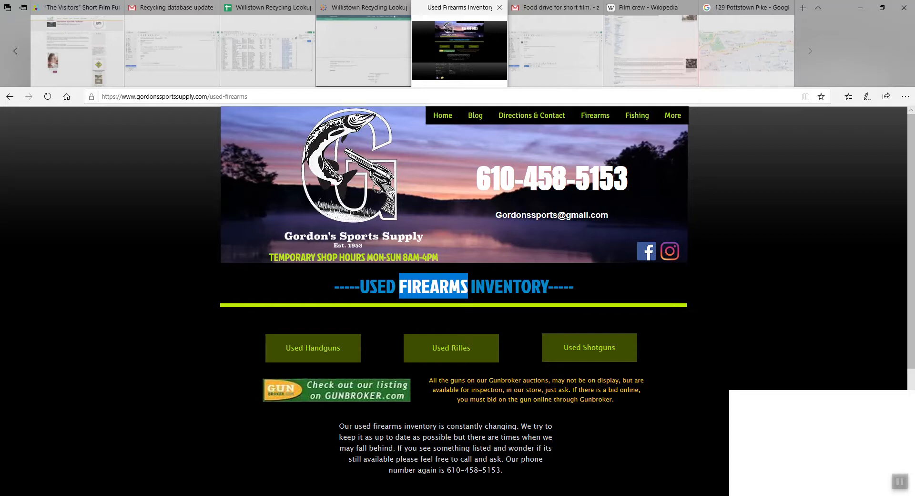
scroll(451, 348, "down", 1)
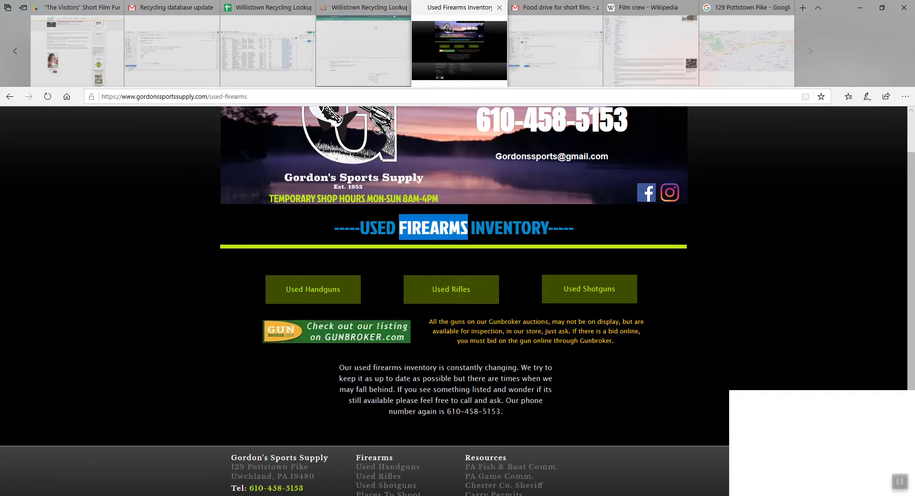
scroll(344, 216, "up", 1)
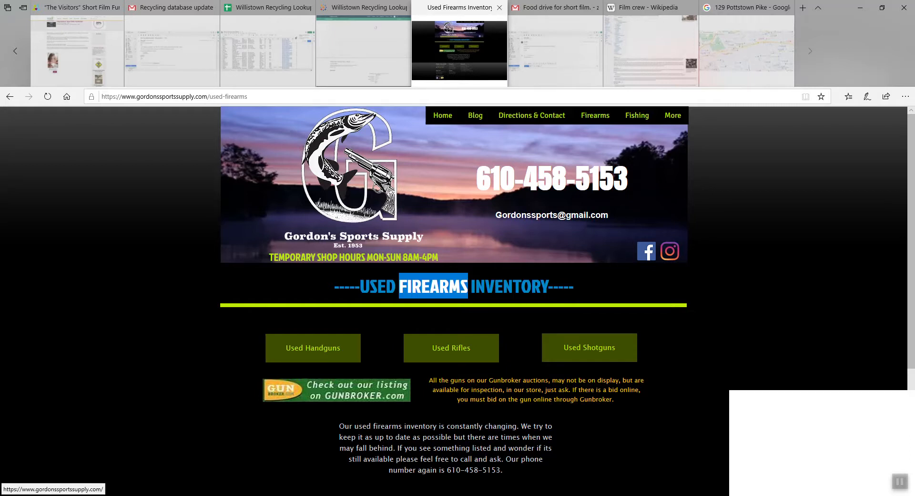
- Switch to the Willistown Recycling Lookup Database spreadsheet and add Shotguns to the Aka names of the Firearms item in the Items sheet
left_click(268, 47)
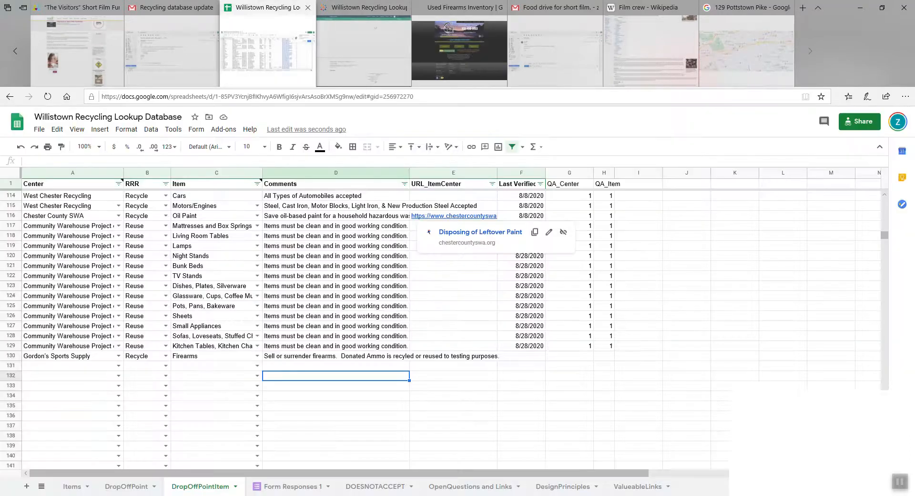
left_click(72, 486)
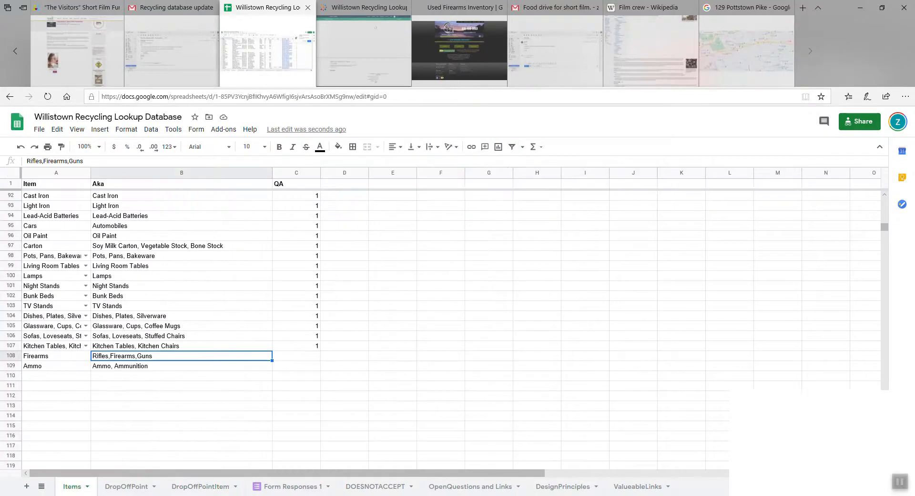
left_click(56, 356)
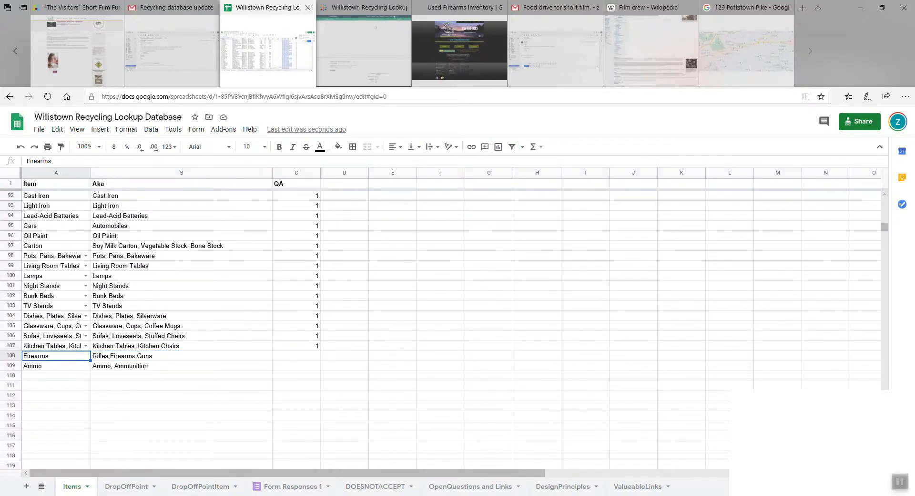
double_click(162, 356)
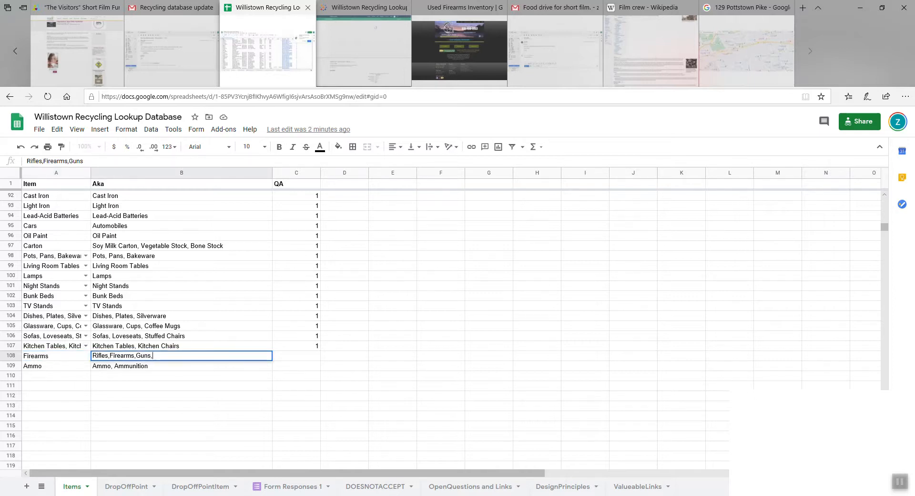
type(",")
type("Shotguns")
key("Tab")
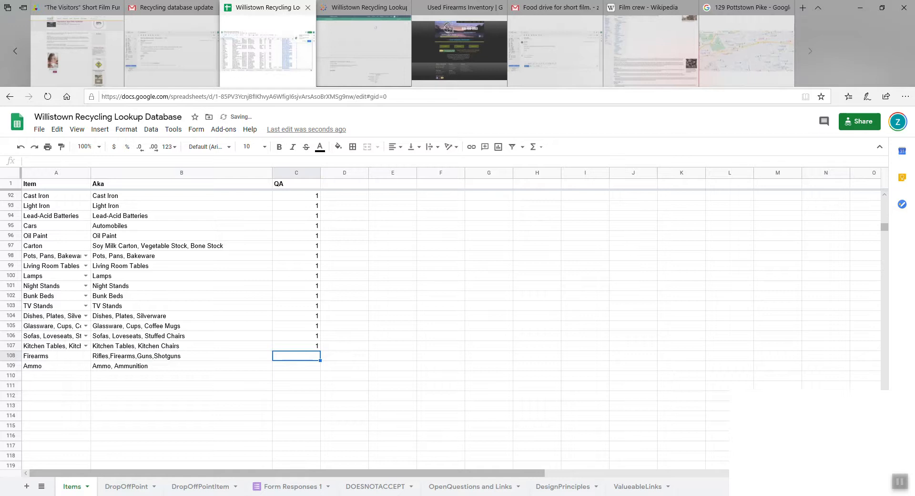
- Fill the QA count formula in the Items sheet from row 107 down through the Firearms and Ammo rows
key("Up")
key("shift+Down")
key("shift+Down")
key("ctrl+d")
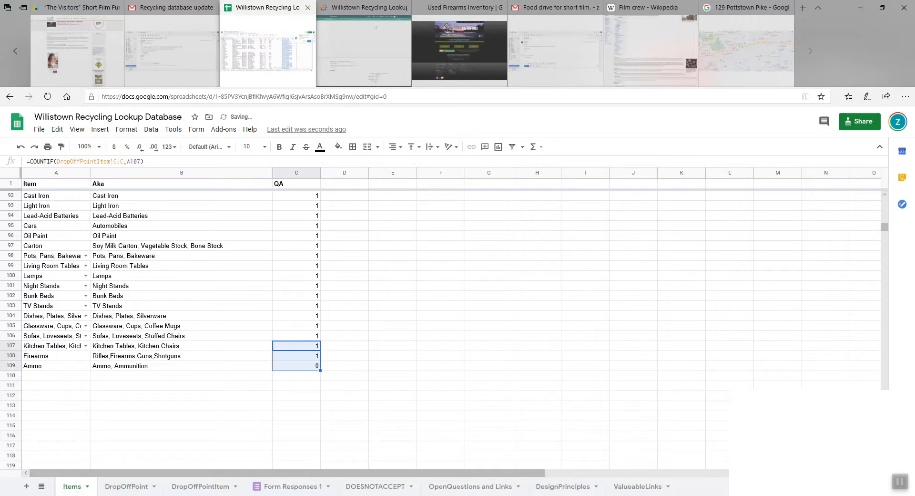
- Copy the Ammo item name and check the Gordon's Sports Supply row in the DropOffPoint sheet from Address through URL_Center
left_click(56, 366)
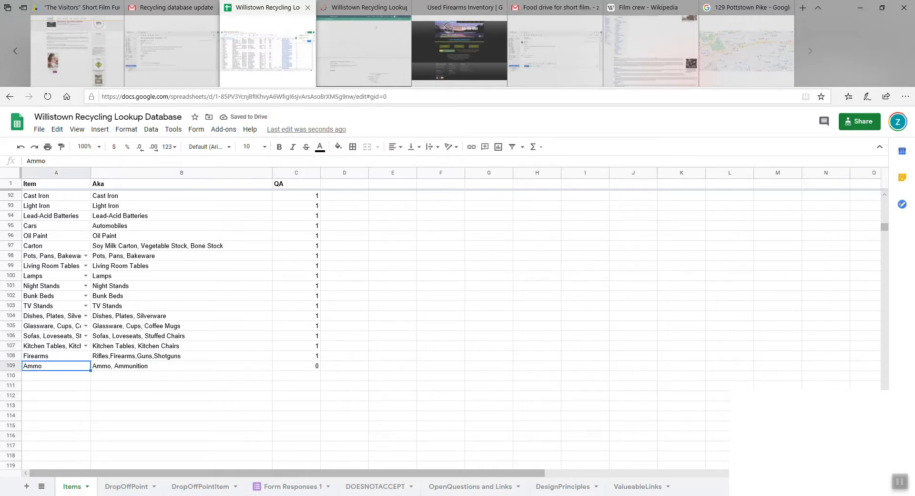
key("ctrl+c")
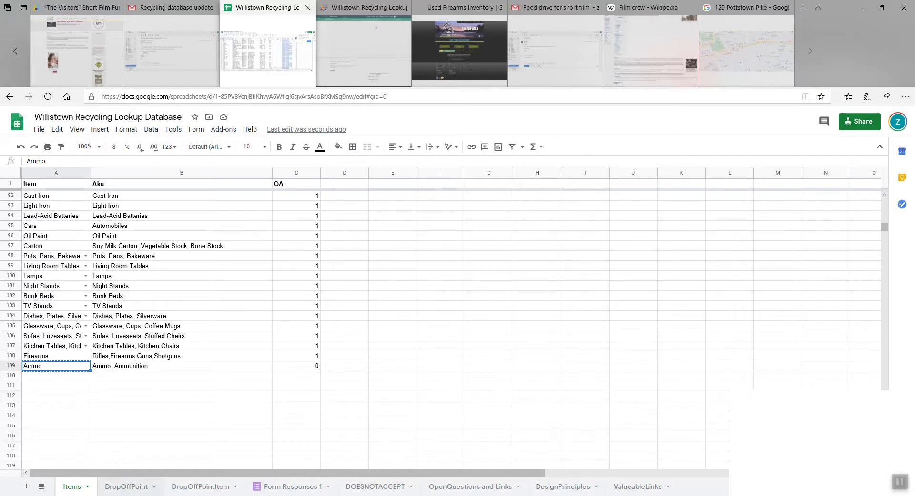
left_click(126, 487)
left_click(161, 386)
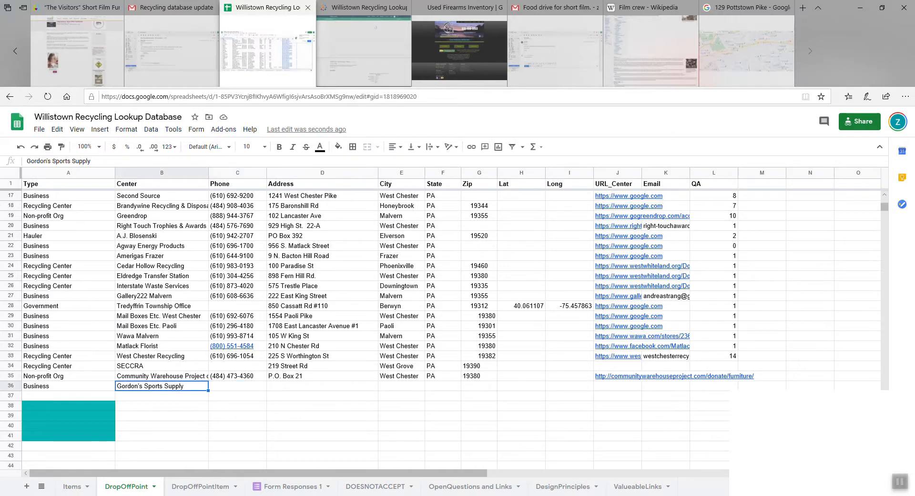
left_click_drag(323, 386, 618, 386)
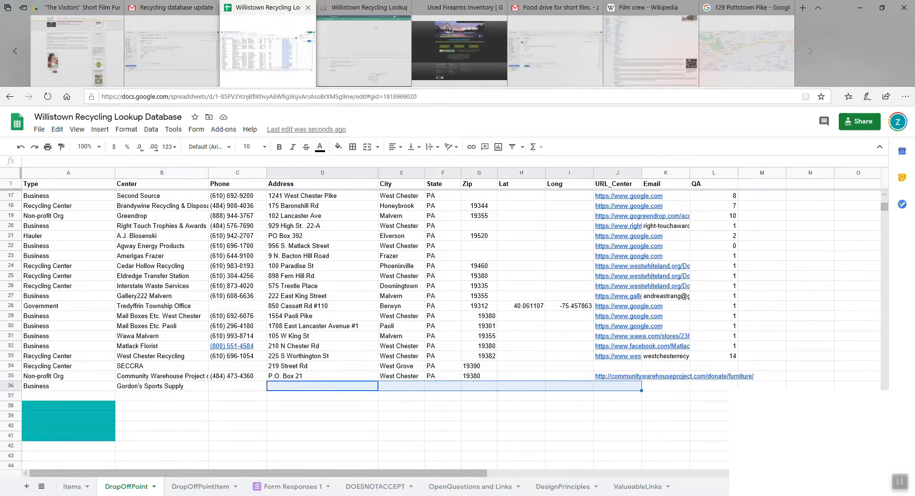
- Compare the published Tableau recycling lookup with the Gordon's Sports Supply drop-off point and the Ammo item in the spreadsheet
left_click(356, 52)
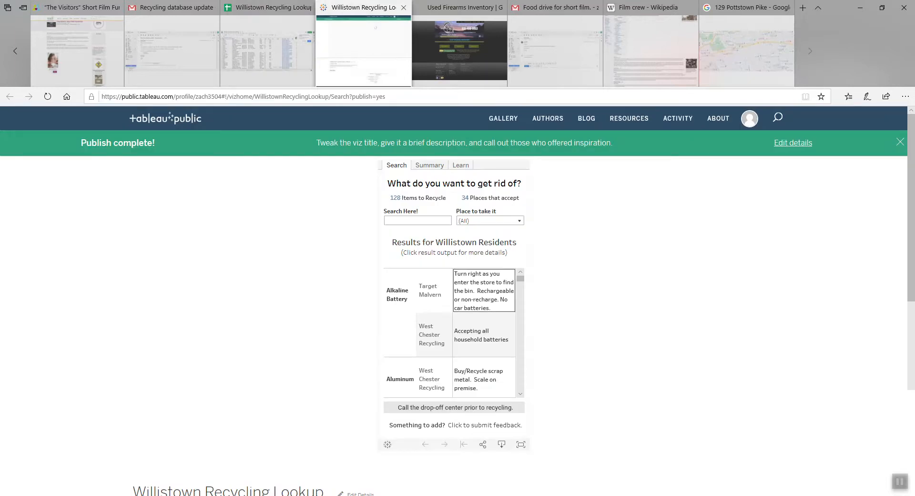
mouse_move(485, 288)
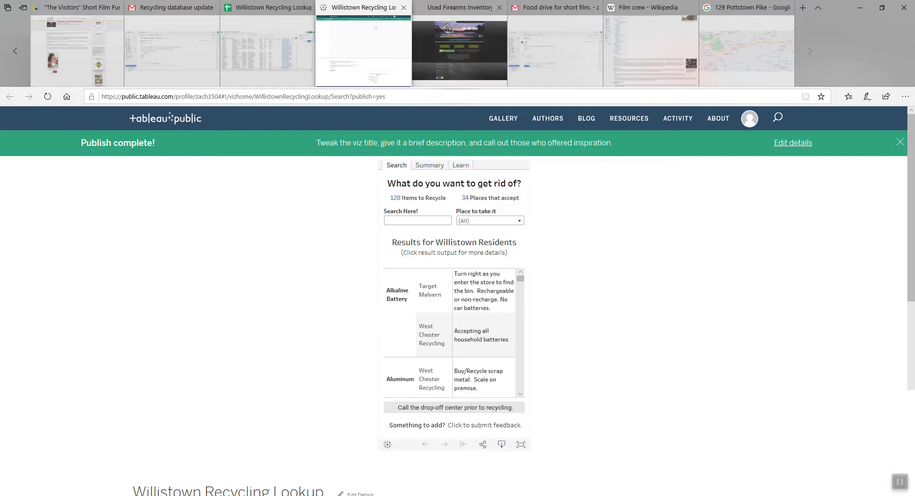
left_click(268, 51)
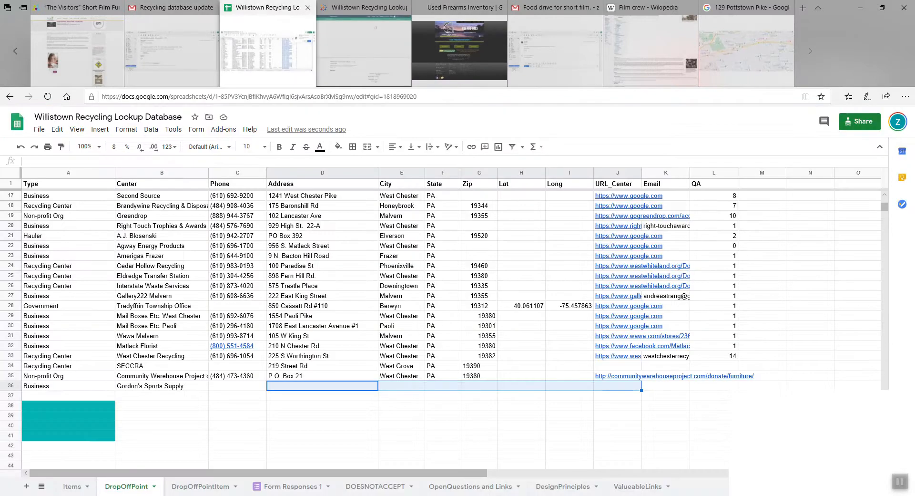
left_click(161, 386)
left_click(72, 486)
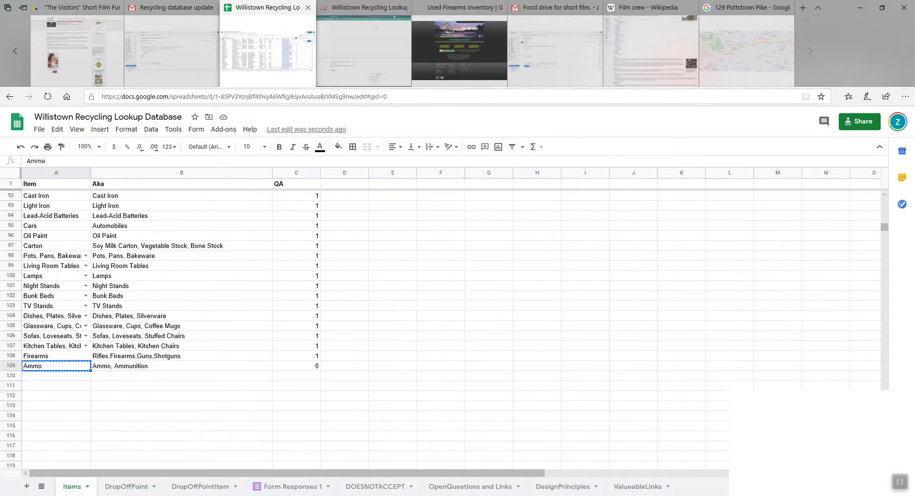
left_click_drag(56, 365, 148, 366)
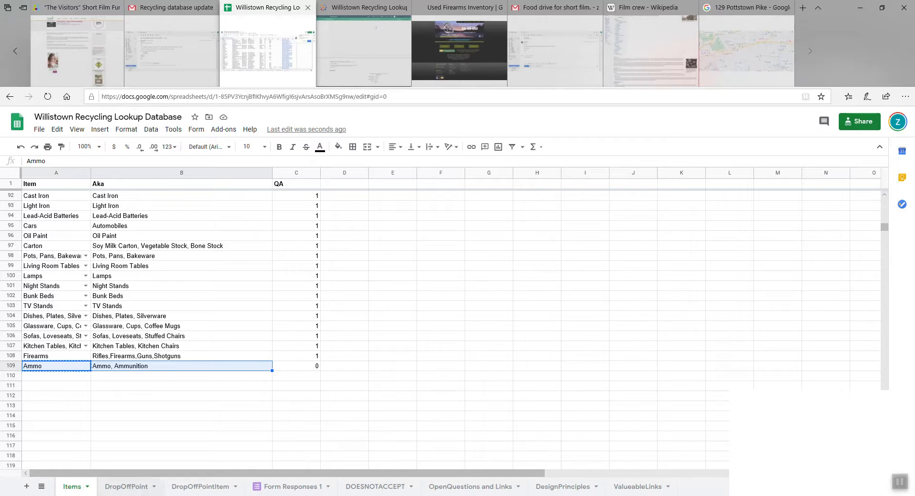
- Check the Gordon's Sports Supply entry in the DropOffPointItem sheet against the result details in the published Tableau lookup
left_click(126, 486)
left_click(200, 486)
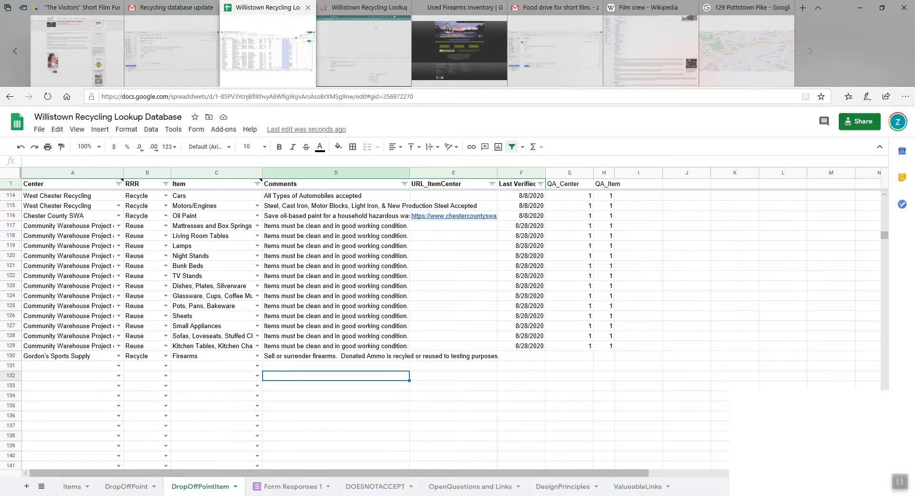
left_click(69, 356)
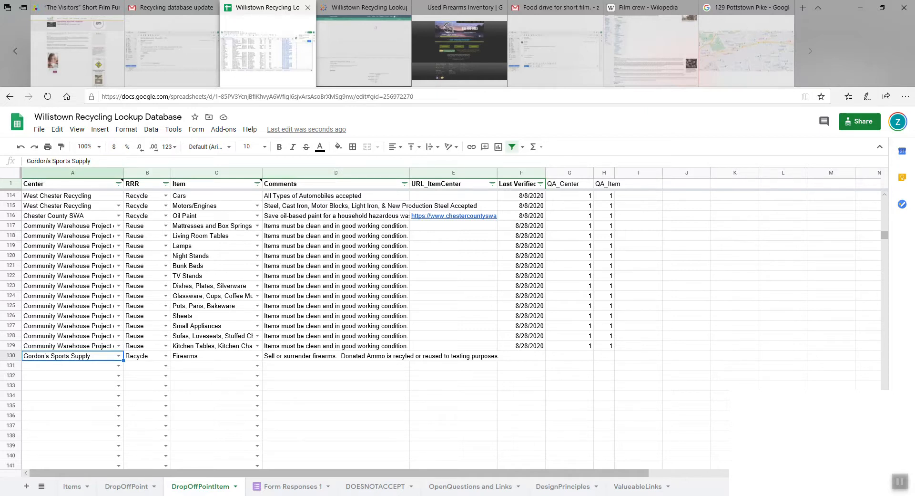
left_click(363, 48)
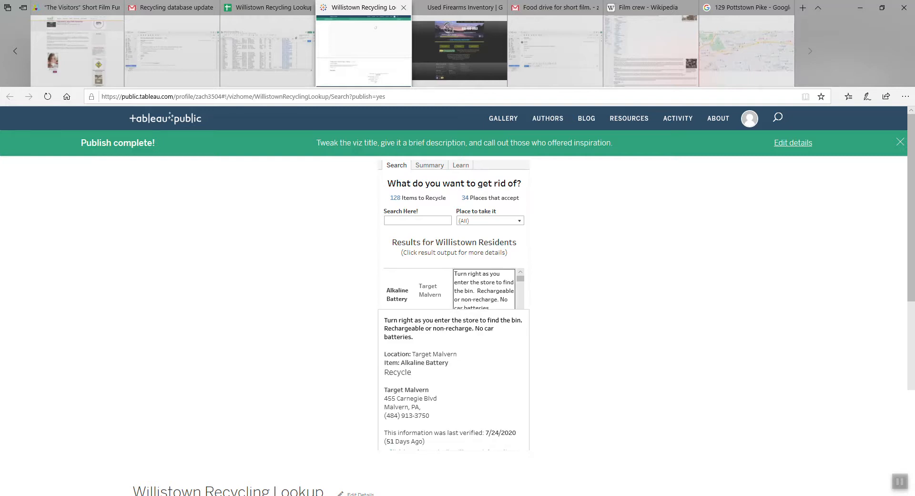
left_click(268, 48)
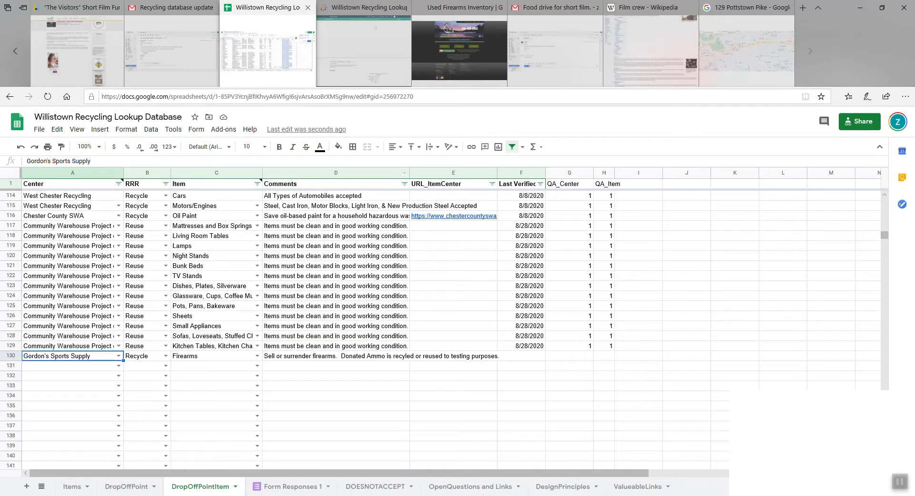
- Review the comment on the Gordon's Sports Supply Firearms entry, highlighting its sentence about donated ammo
left_click(336, 357)
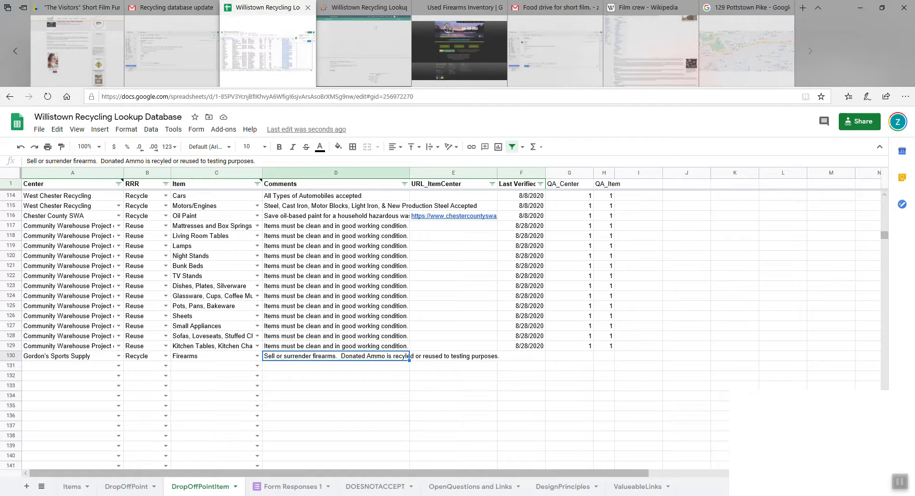
double_click(285, 356)
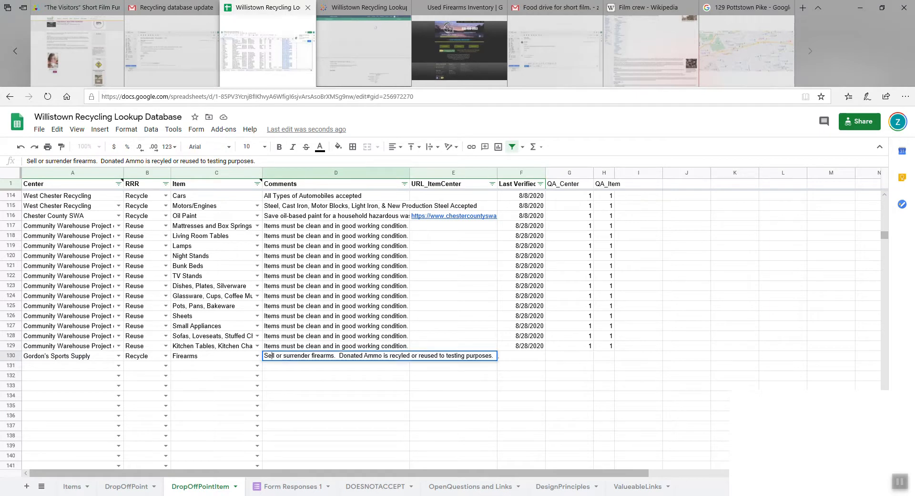
left_click_drag(272, 356, 351, 356)
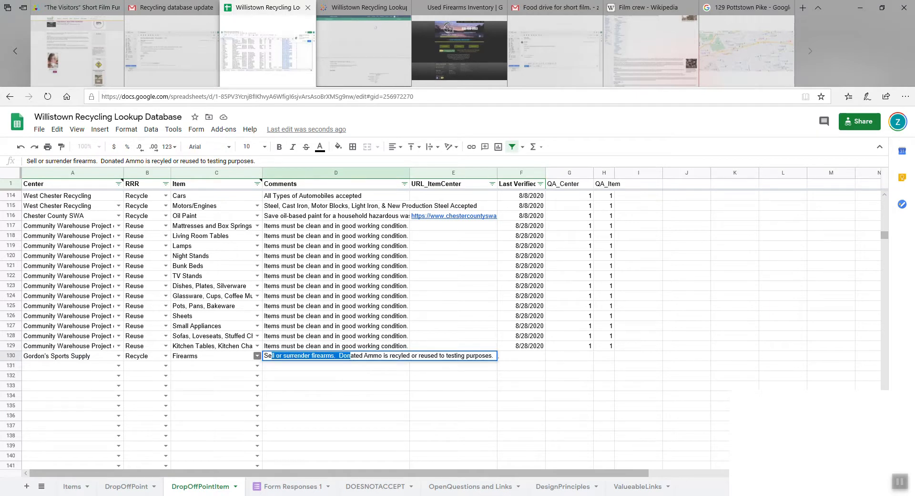
left_click(265, 356)
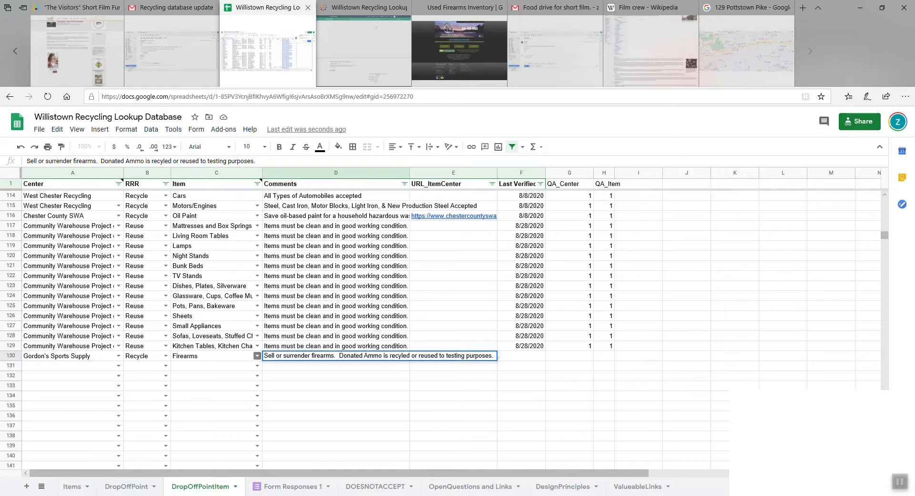
double_click(269, 356)
triple_click(338, 356)
key("shift+End")
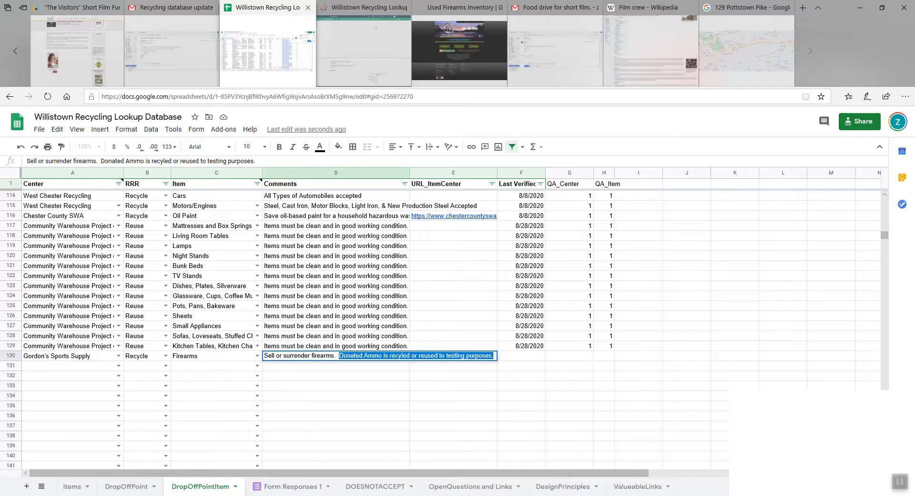
- Enter Ammo as the item in row 131 of the DropOffPointItem sheet
left_click(213, 366)
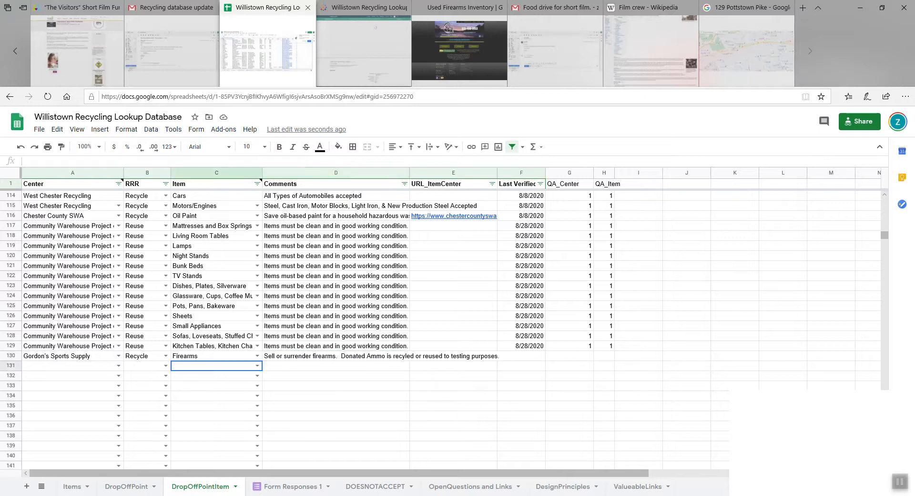
type("a")
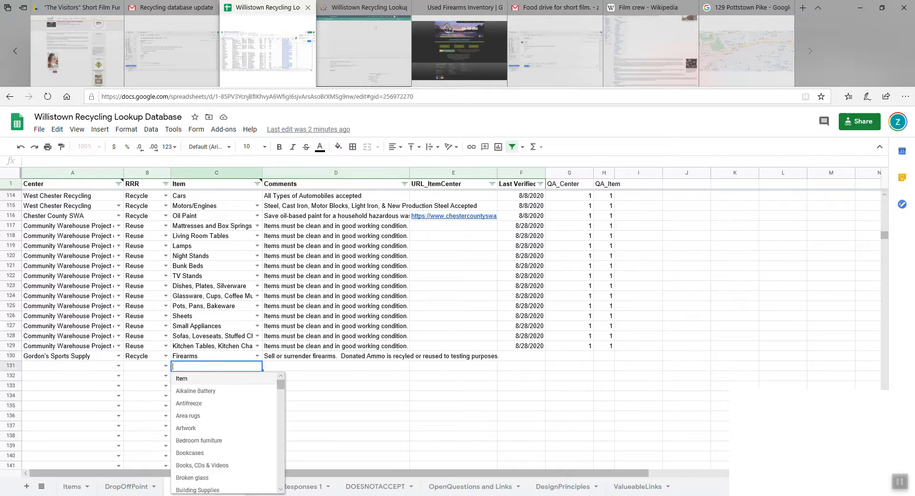
type("mm")
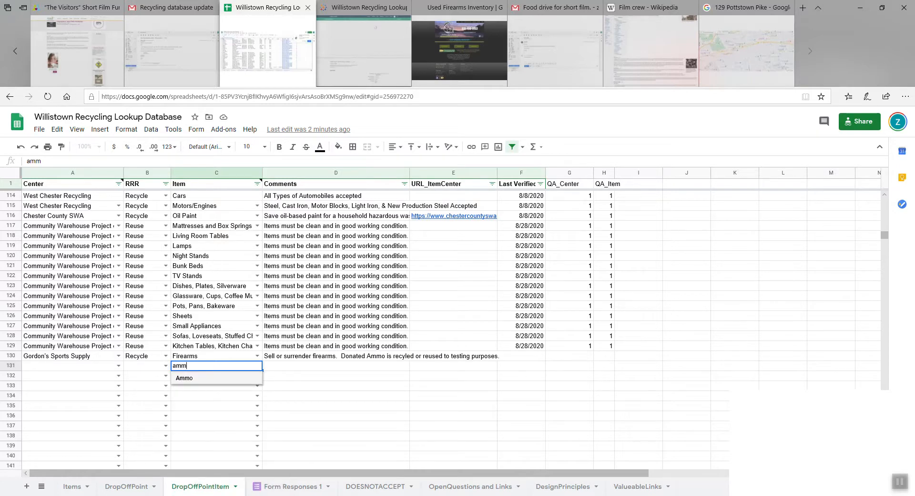
key("Return")
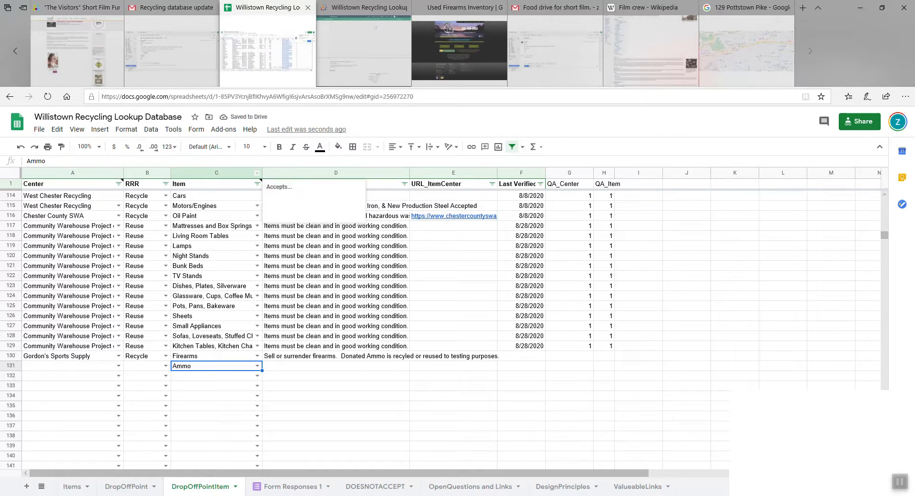
left_click(72, 486)
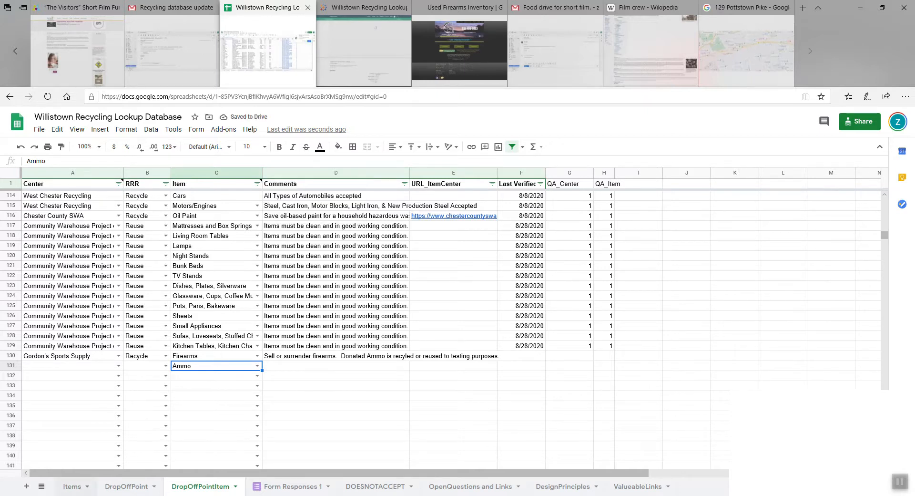
left_click(201, 486)
- Set the center of the Ammo entry in row 131 to Gordon's Sports Supply and its RRR value to Recycle
left_click(118, 365)
type("gor")
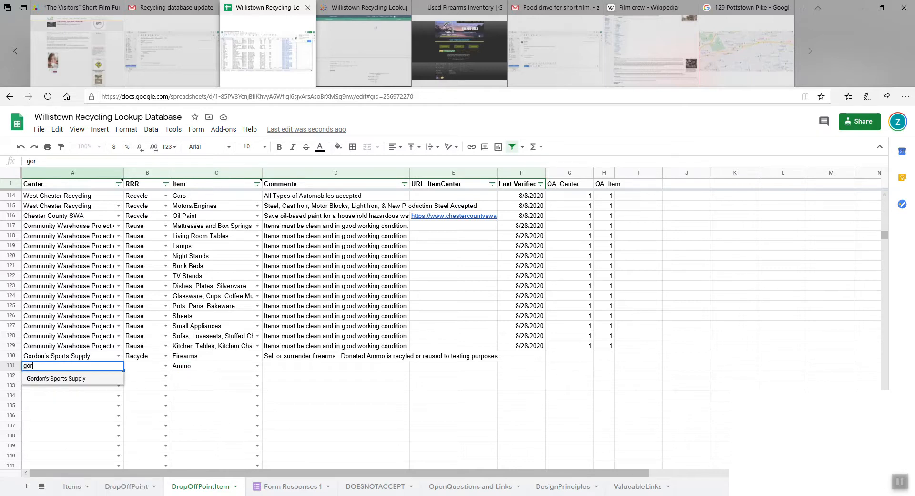
key("Tab")
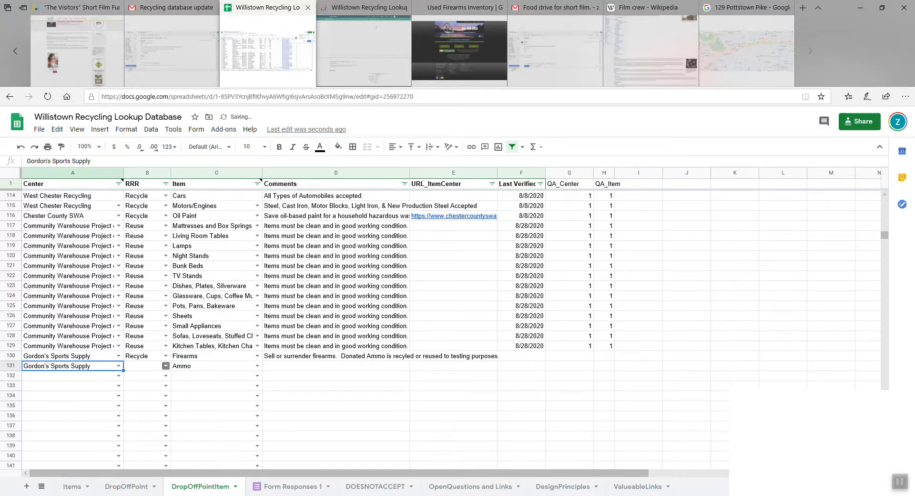
key("Return")
key("Return")
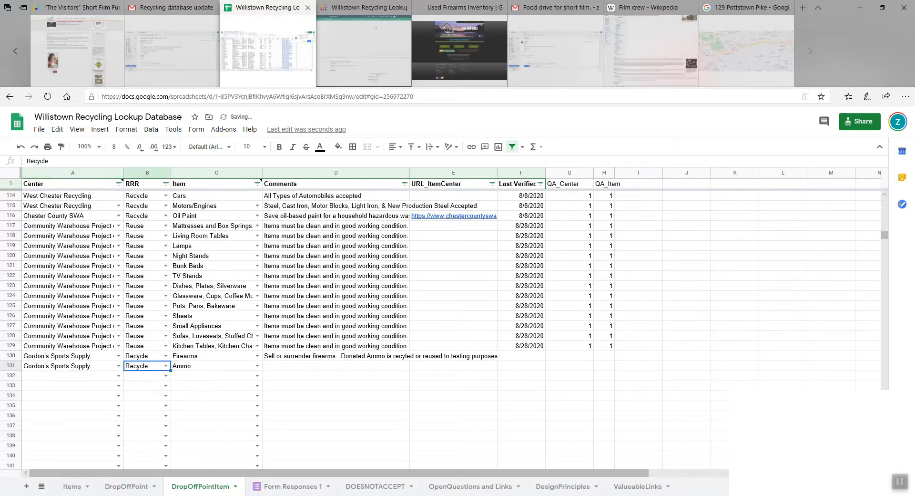
- Copy the Firearms comment down to the Ammo row and remove its first sentence, "Sell or surrender firearms."
key("Right")
key("Right")
key("Up")
key("shift+Down")
key("ctrl+d")
double_click(339, 366)
left_click_drag(339, 365, 265, 365)
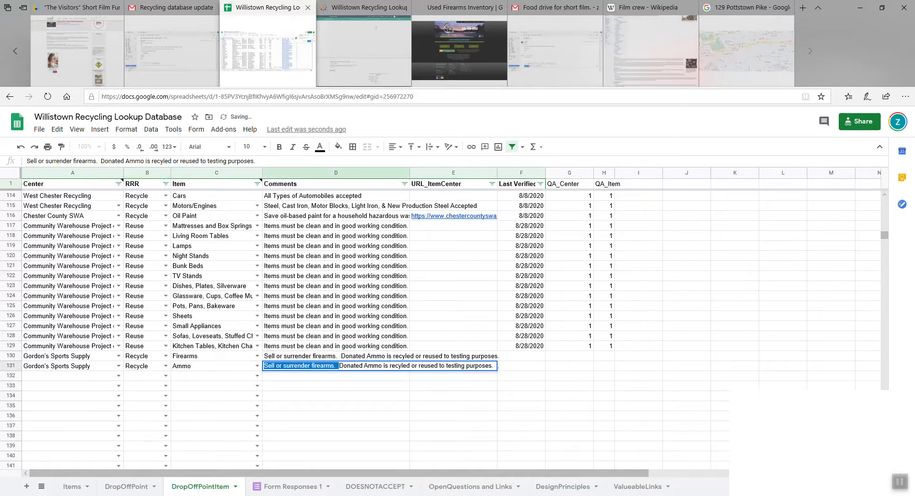
key("BackSpace")
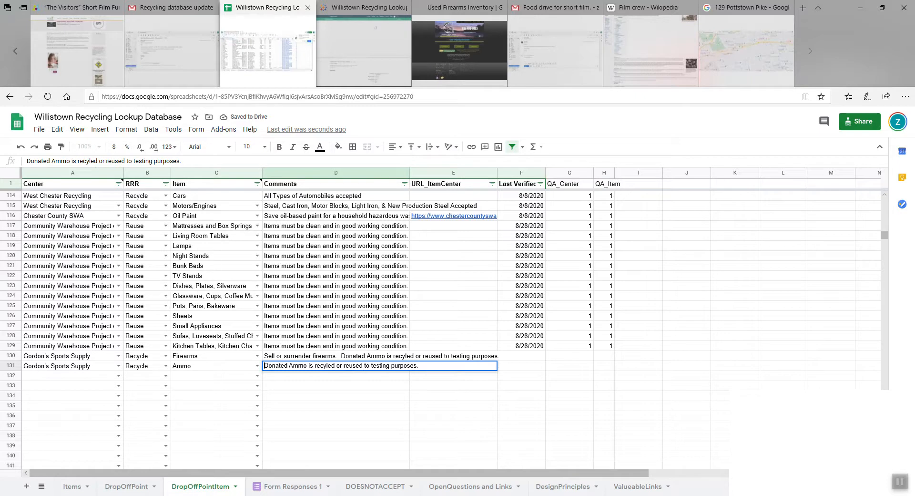
left_click(336, 356)
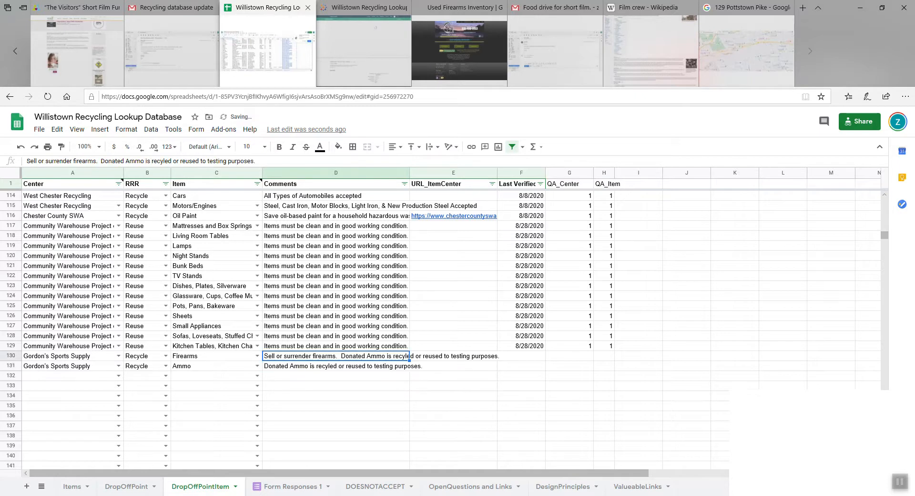
- Enter 9/13/2020 as the last verified date of the Gordon's Sports Supply Firearms entry
left_click(521, 356)
type("9")
type("/")
type("12")
type("3")
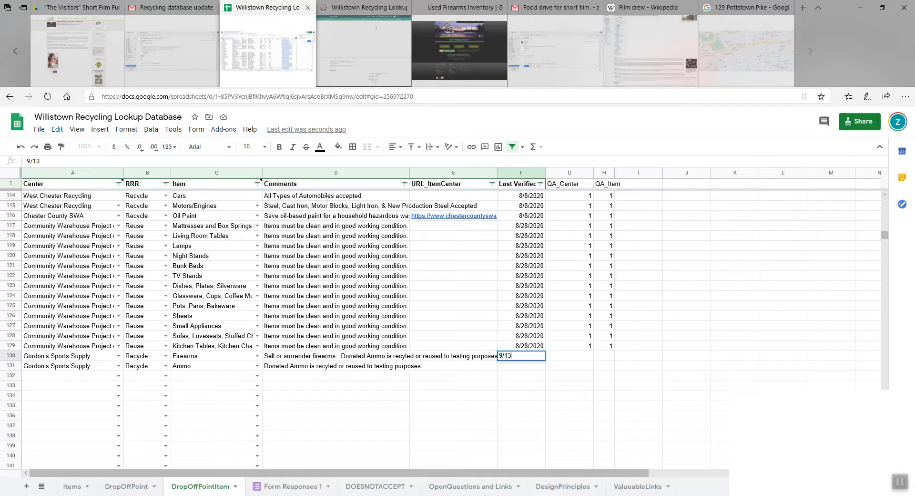
type("/2020")
- Fill the QA_Center and QA_Item formulas down to rows 130 and 131, and copy the verification date to the Ammo row
left_click_drag(570, 345, 603, 356)
key("ctrl+d")
left_click_drag(521, 356, 604, 365)
key("ctrl+d")
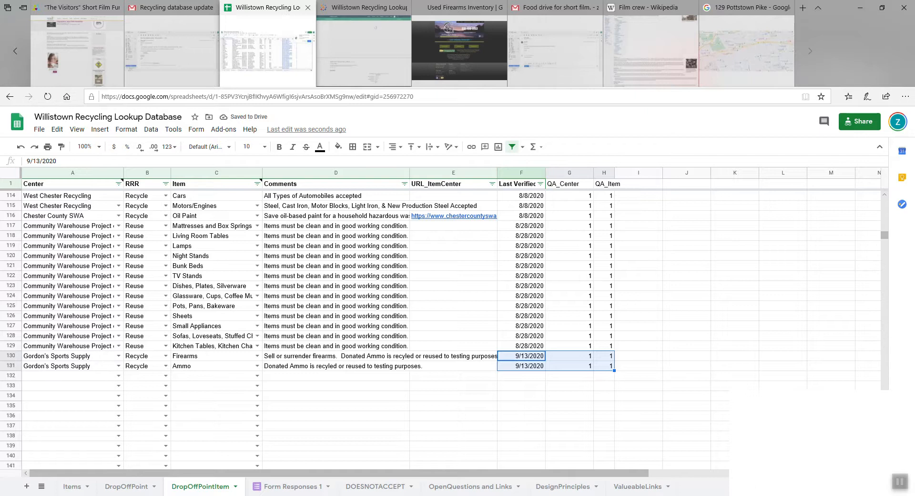
left_click(364, 46)
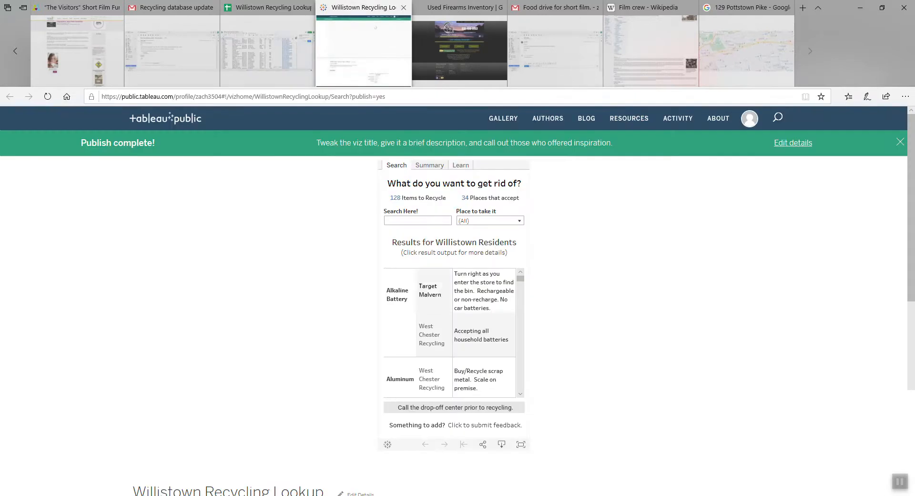
mouse_move(484, 297)
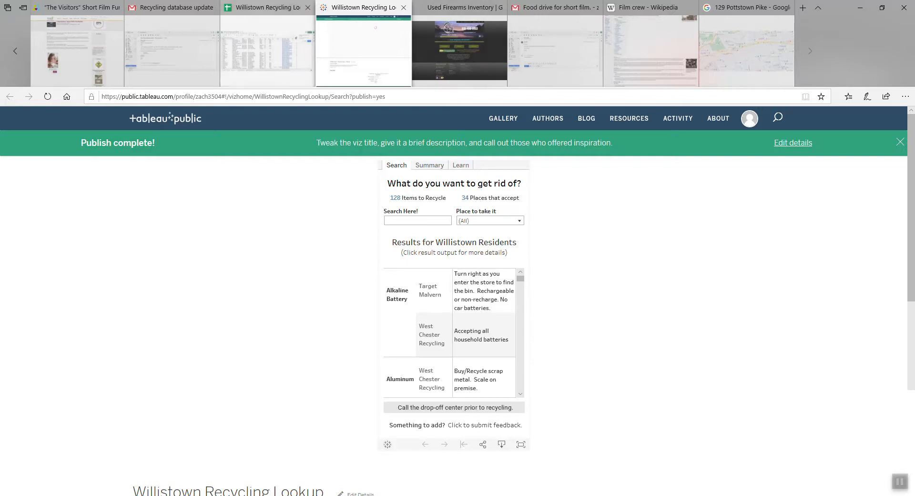
left_click(272, 45)
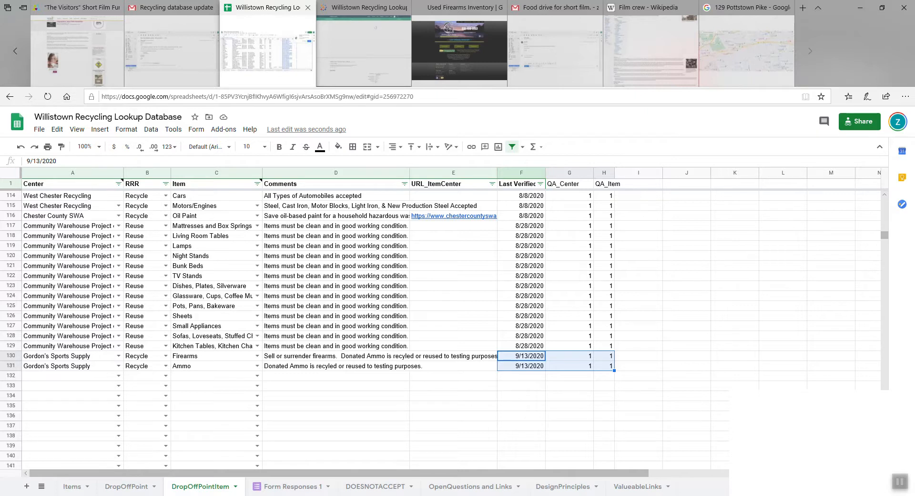
- Copy the address of Gordon's used-firearms web page into the URL_Center cell of its row in the DropOffPoint sheet
left_click(126, 486)
left_click(452, 47)
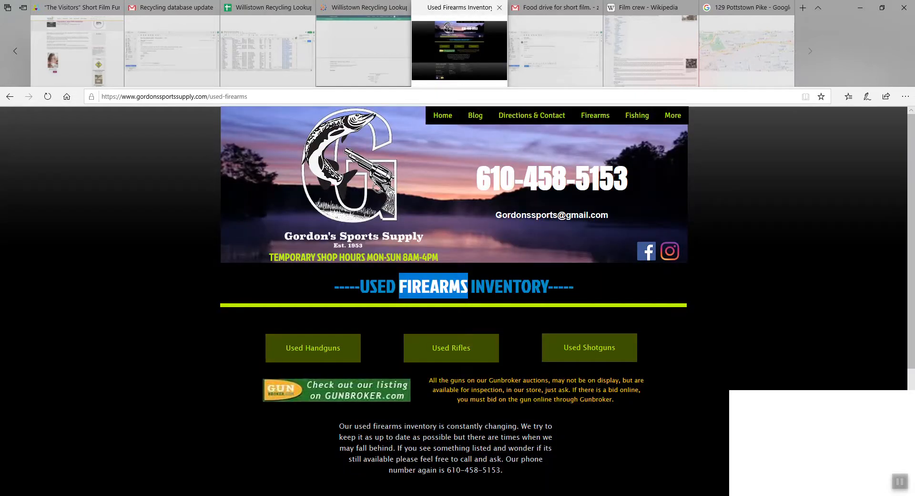
left_click(433, 287)
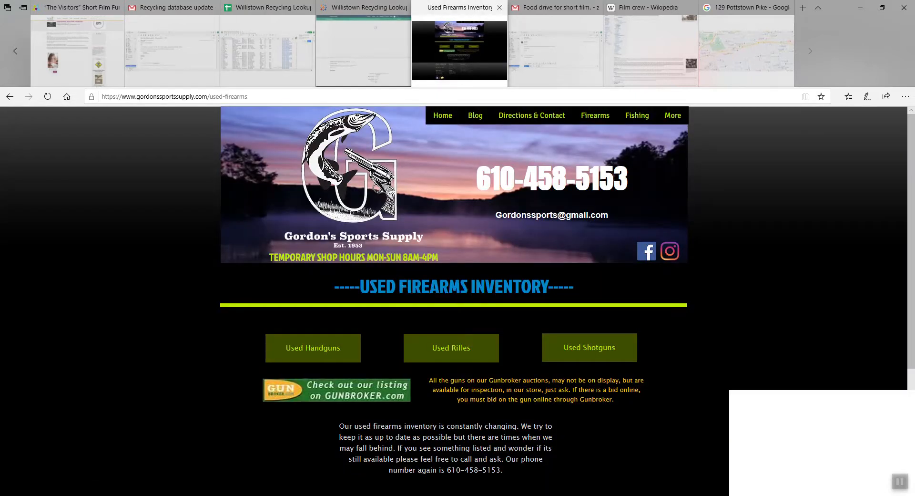
left_click(191, 96)
right_click(190, 97)
left_click(210, 123)
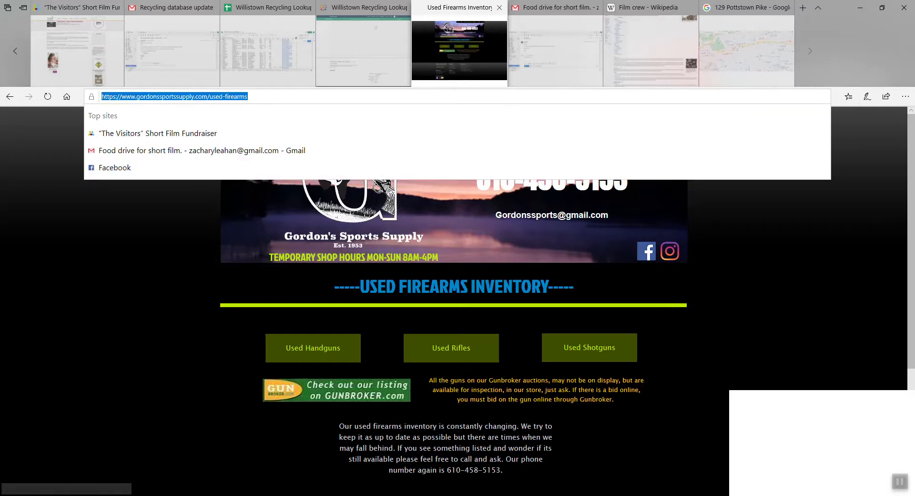
left_click(364, 51)
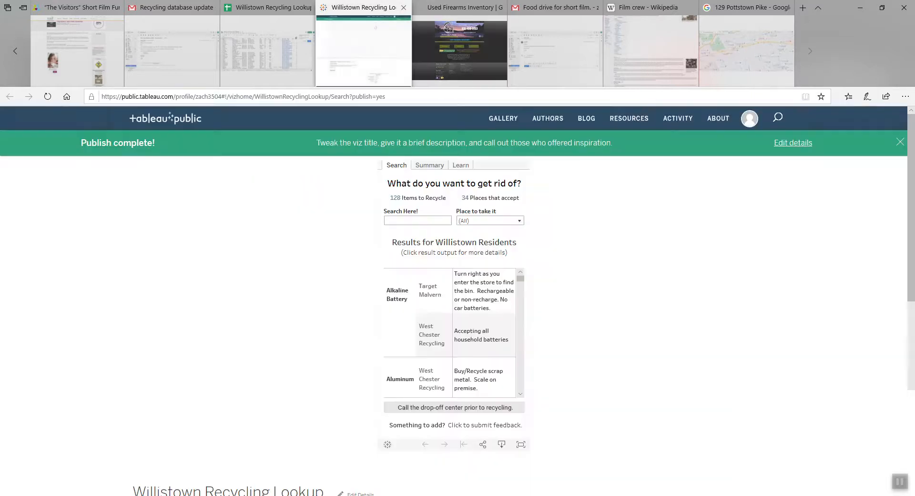
left_click(268, 52)
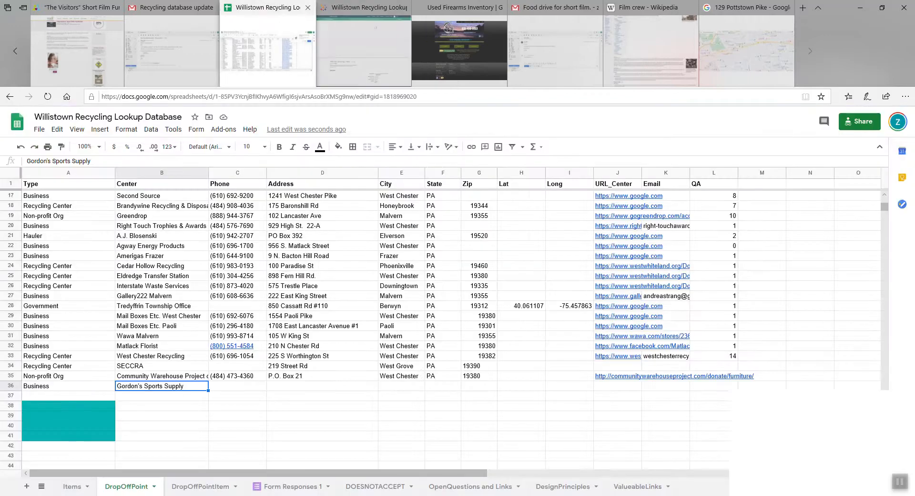
double_click(618, 386)
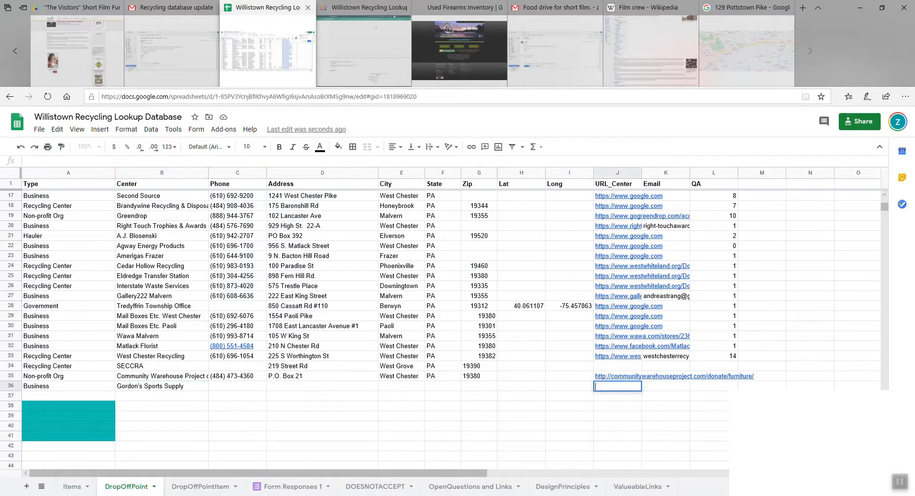
key("ctrl+v")
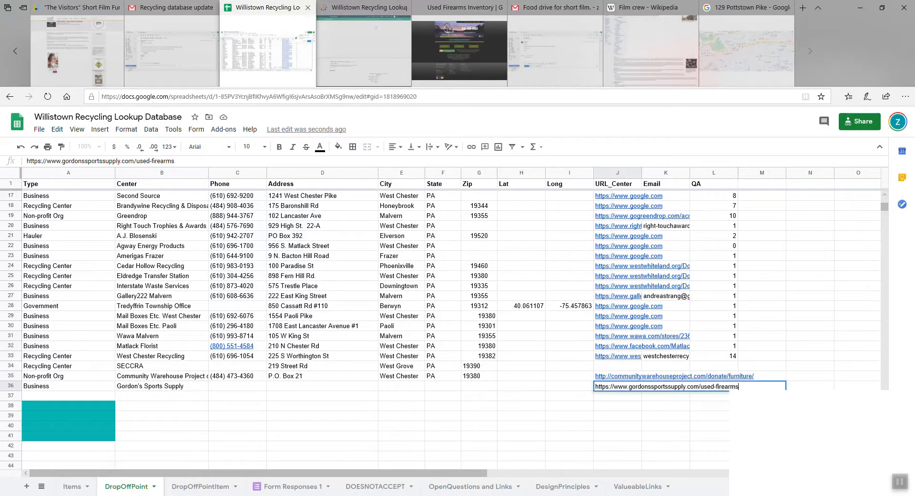
left_click(315, 386)
left_click(200, 486)
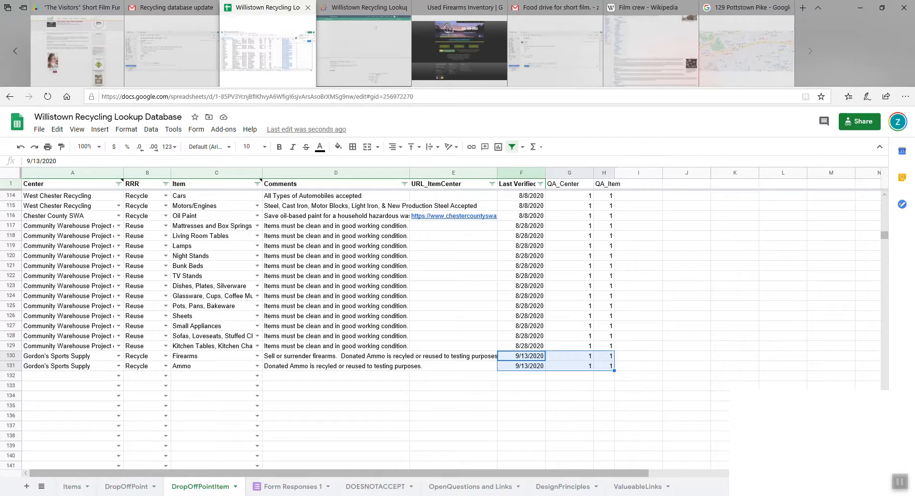
mouse_move(454, 216)
key("ctrl+shift+Page_Up")
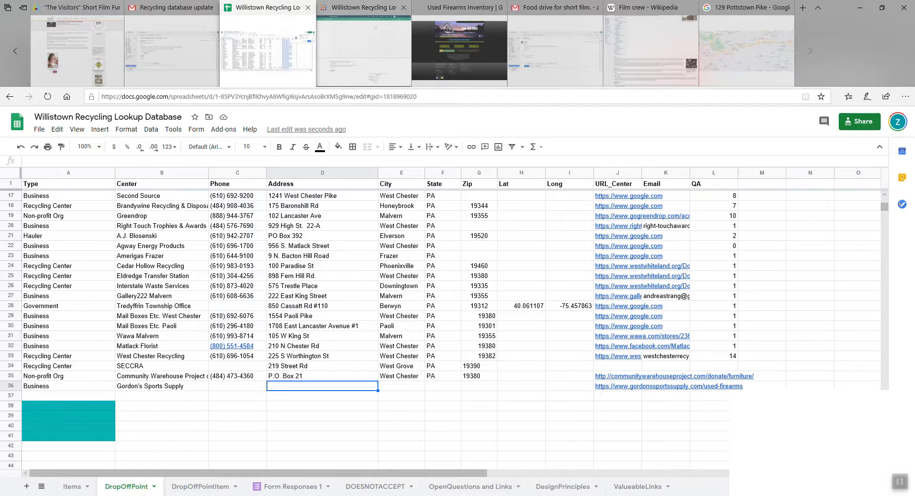
left_click(364, 50)
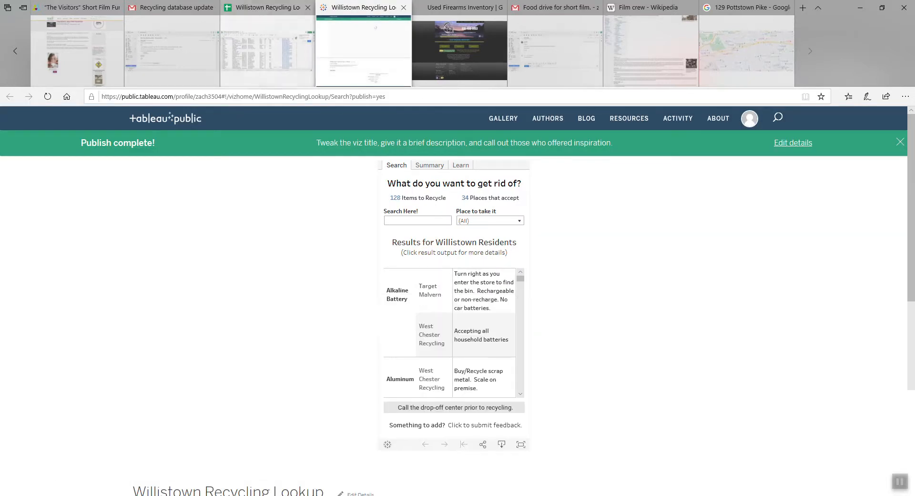
left_click(267, 50)
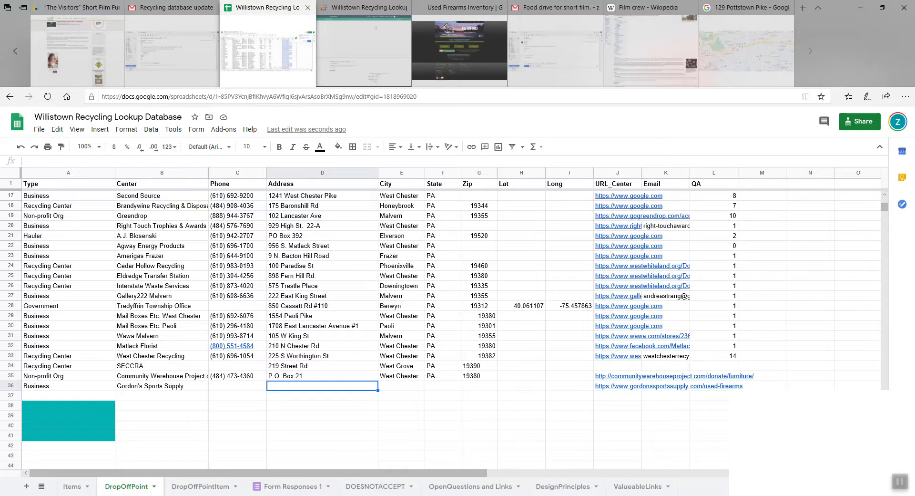
- Copy the store's street address from Google Maps into the Address cell of the Gordon's Sports Supply row
left_click_drag(237, 386, 297, 386)
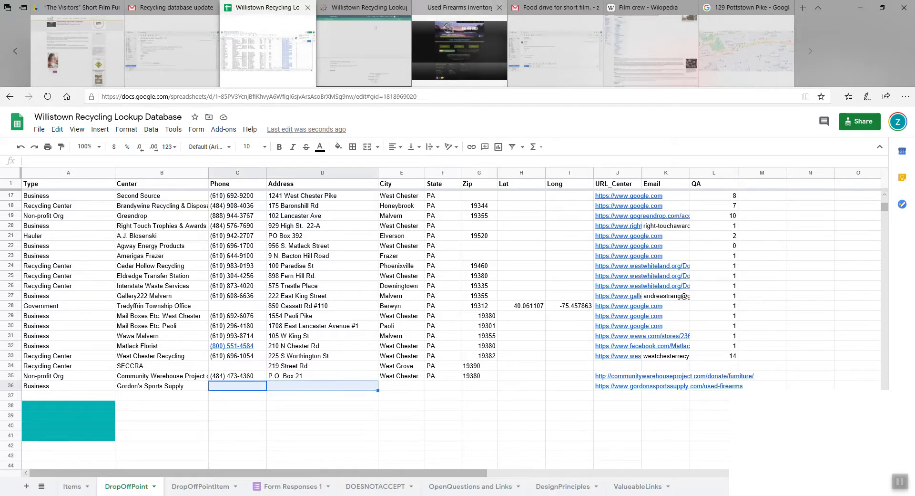
left_click(746, 47)
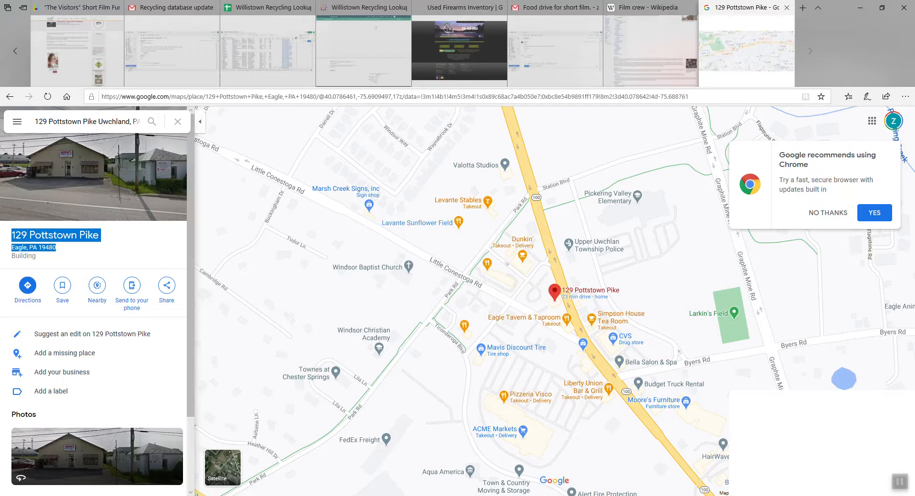
left_click(117, 240)
left_click_drag(12, 235, 99, 235)
left_click(268, 48)
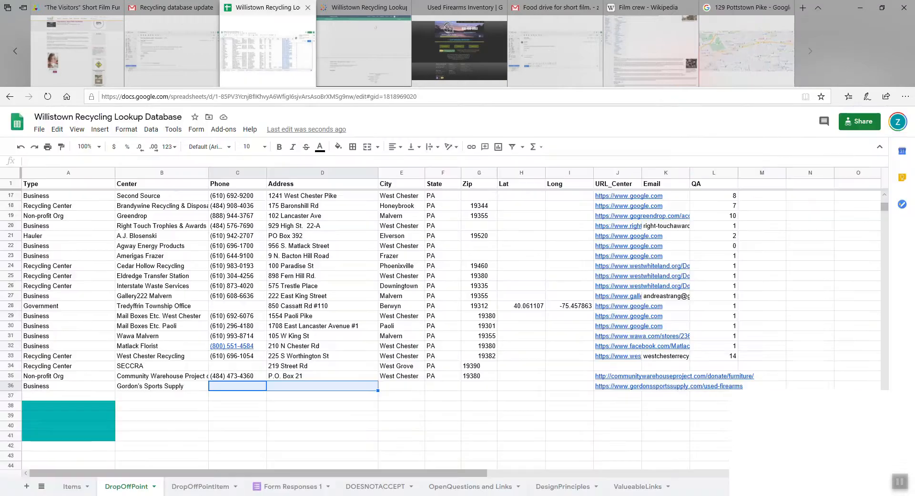
double_click(322, 386)
key("ctrl+v")
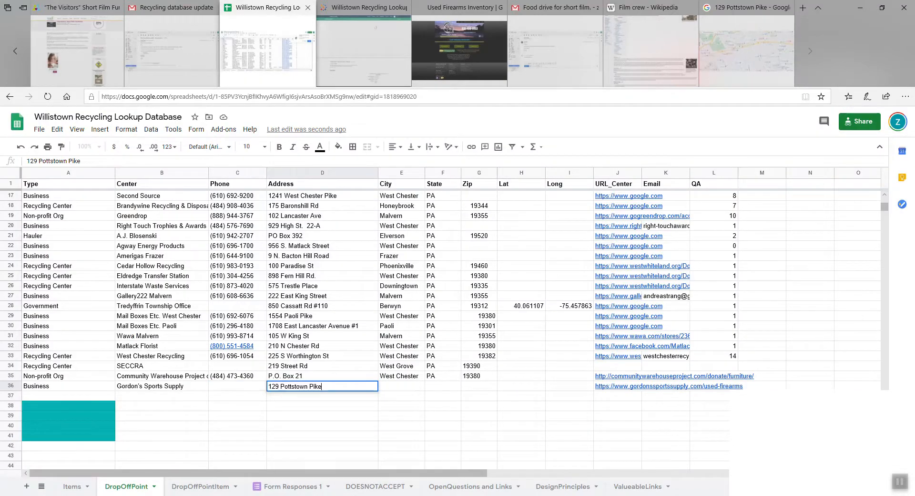
- Copy the store's city, state and zip line from Google Maps into the City cell of its row
left_click(746, 48)
left_click_drag(56, 247, 11, 247)
left_click(268, 47)
double_click(401, 386)
key("ctrl+v")
- Split the pasted location text across City, State and Zip, leaving only the matching part in each cell
left_click_drag(399, 386, 380, 386)
key("Right")
key("shift+End")
key("ctrl+x")
key("Tab")
key("ctrl+v")
key("F2")
key("ctrl+shift+Left")
key("ctrl+x")
key("Tab")
key("ctrl+v")
key("Left")
key("F2")
key("shift+Tab")
key("F2")
key("BackSpace")
key("shift+Tab")
key("F2")
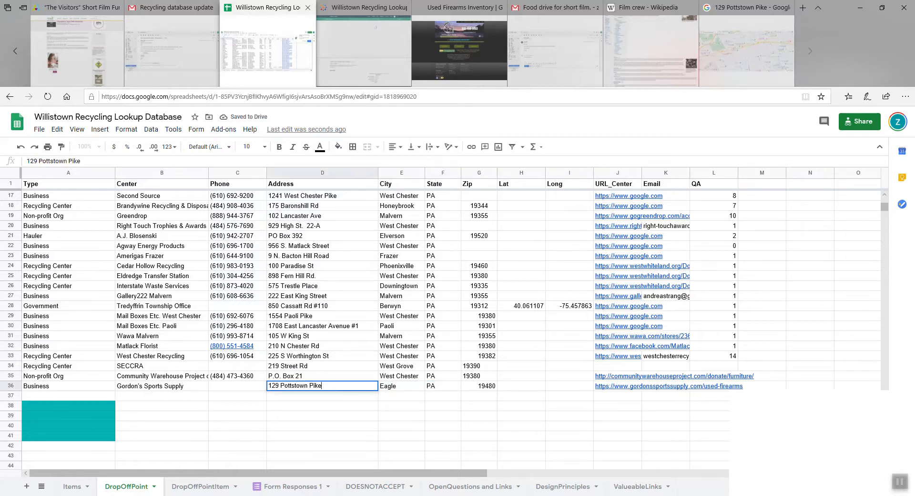
key("Return")
- Copy the store's phone number from its website into the Phone cell and put the area code in parentheses
left_click(238, 385)
left_click(459, 48)
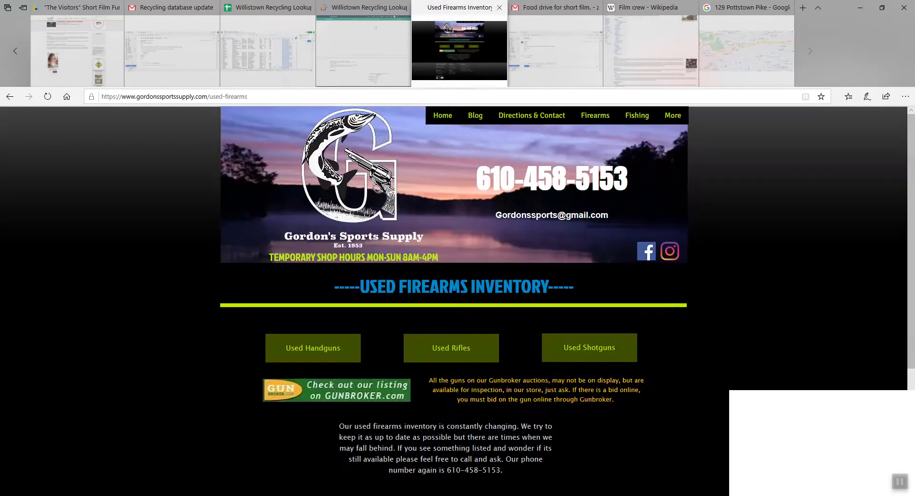
scroll(458, 300, "down", 3)
left_click_drag(501, 294, 447, 294)
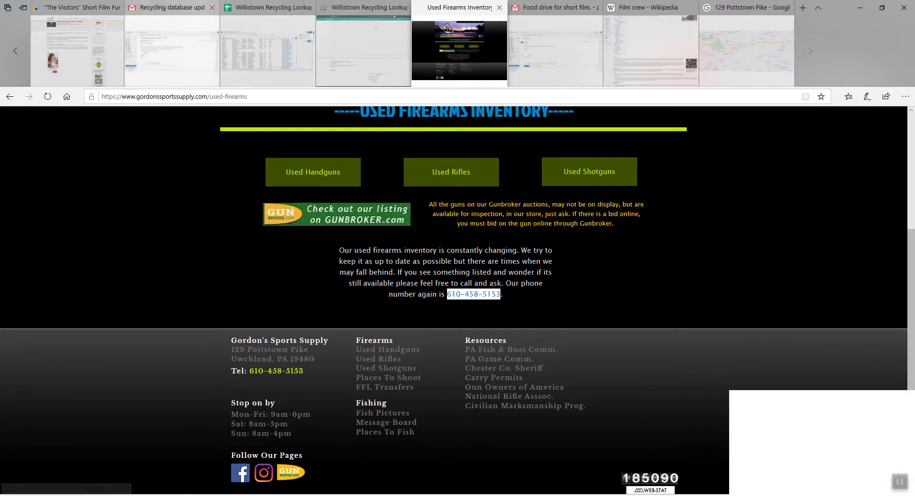
left_click(267, 48)
key("ctrl+v")
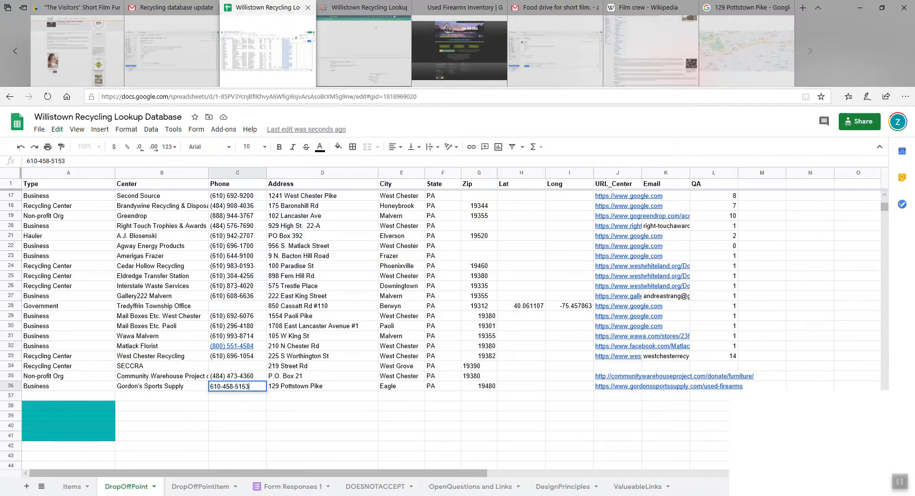
type("(610)")
key("Delete")
left_click(521, 386)
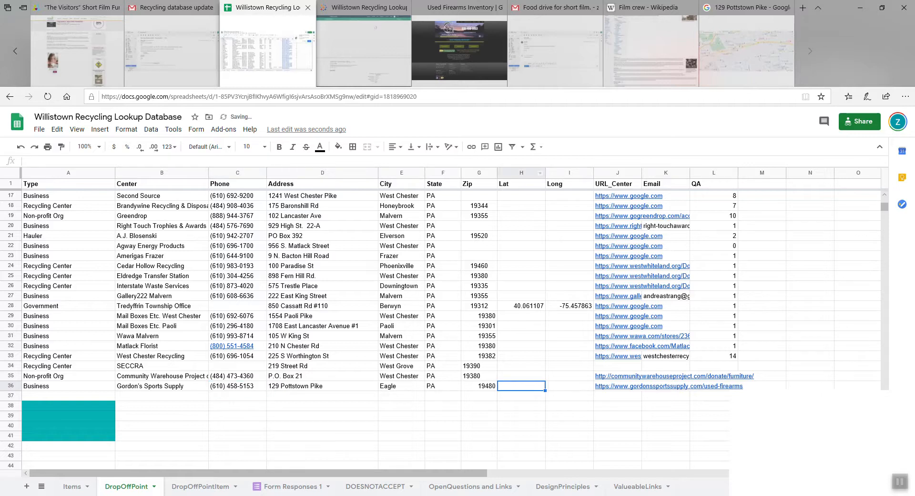
- Narrow the Lat and Long columns of the DropOffPoint sheet
left_click_drag(521, 183, 569, 185)
left_click_drag(521, 306, 569, 306)
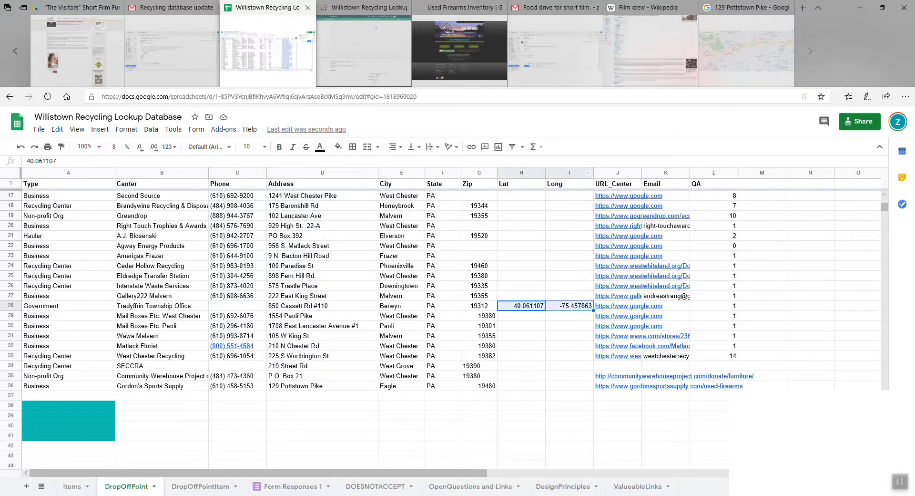
left_click_drag(569, 173, 534, 173)
left_click_drag(593, 173, 569, 173)
- Copy the store's email address from the header of its website into the Email cell of its DropOffPoint row
left_click(459, 47)
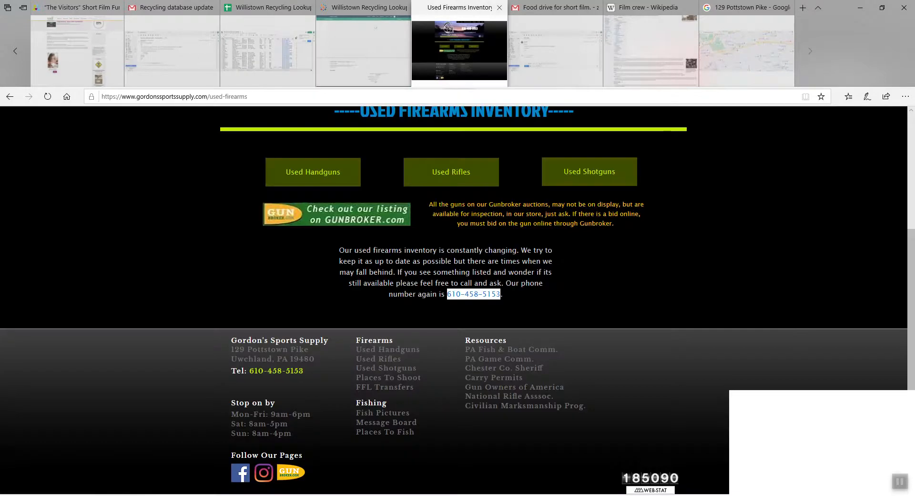
scroll(496, 377, "down", 1)
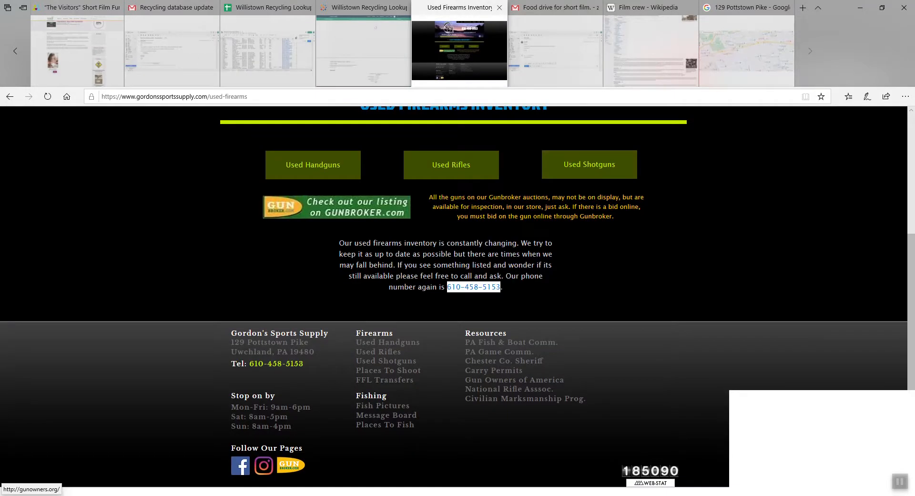
scroll(514, 380, "up", 4)
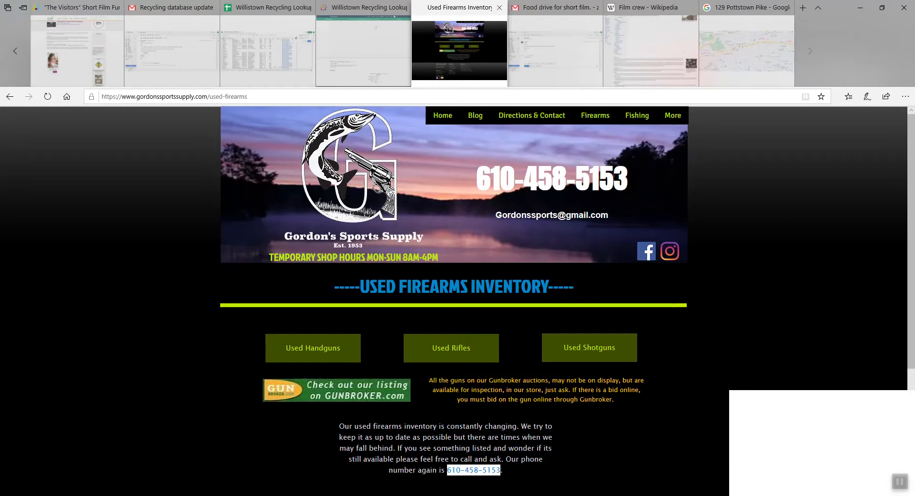
left_click_drag(610, 215, 496, 216)
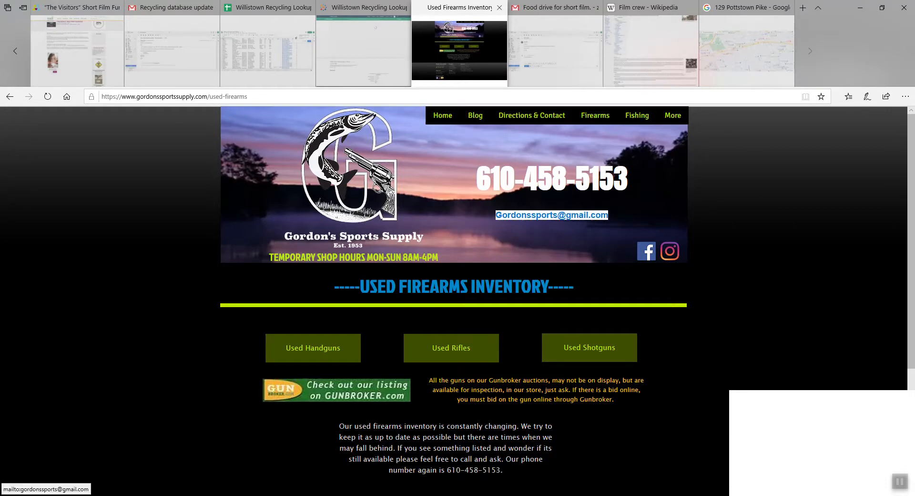
left_click(267, 7)
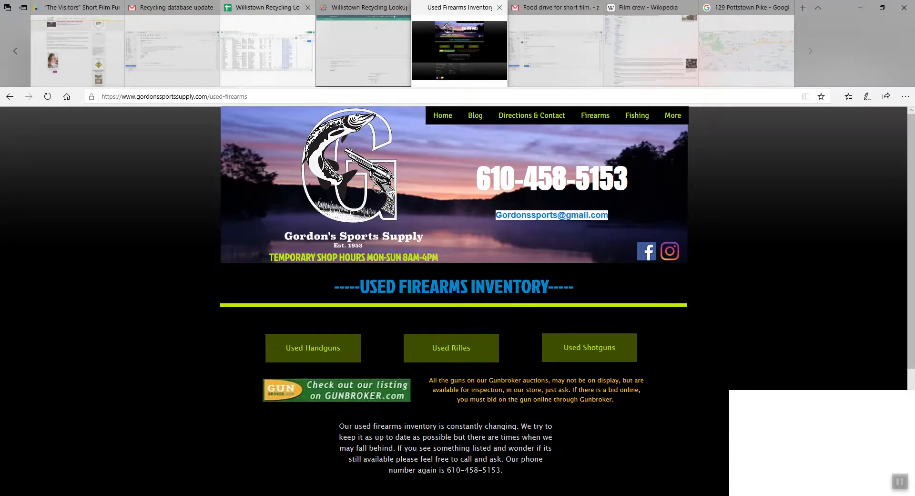
left_click(509, 386)
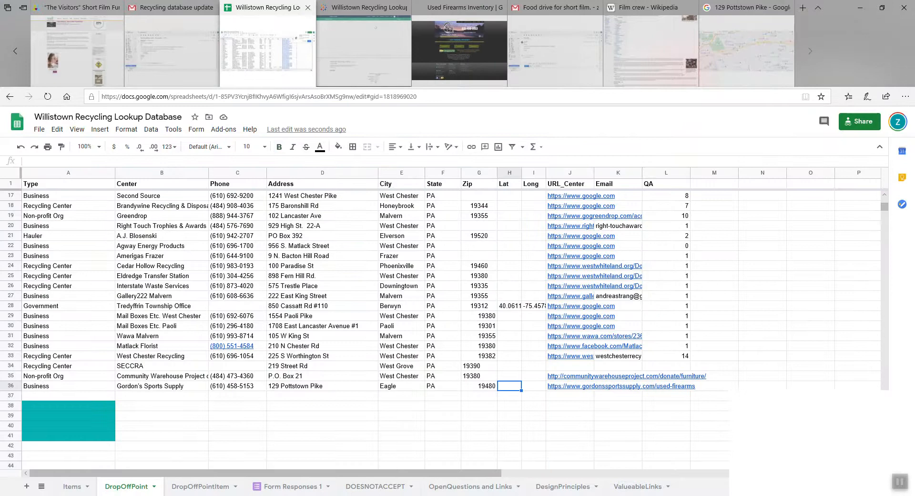
key("Right")
key("Right")
key("Right")
key("ctrl+v")
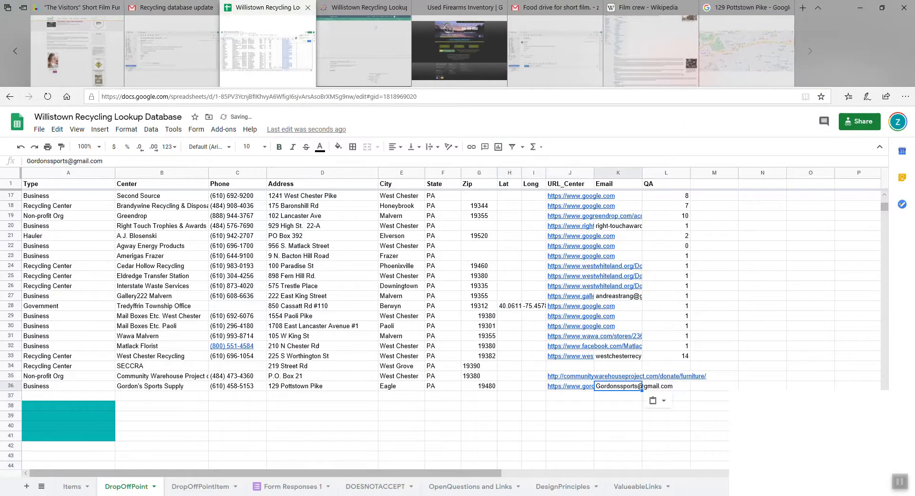
- Fill the QA count formula down from the West Chester Recycling row through the Gordon's Sports Supply row
key("Up")
key("Up")
key("Up")
key("Right")
key("shift+Down")
key("shift+Down")
key("shift+Down")
key("ctrl+d")
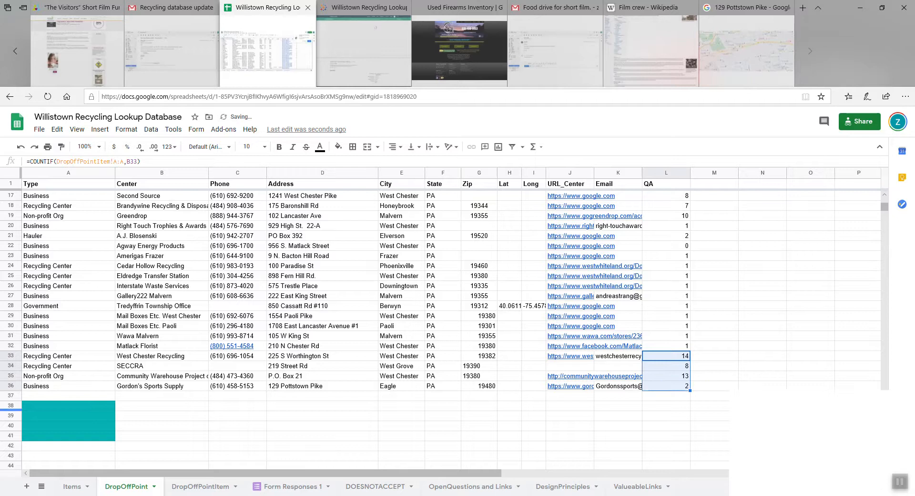
left_click(68, 386)
key("Right")
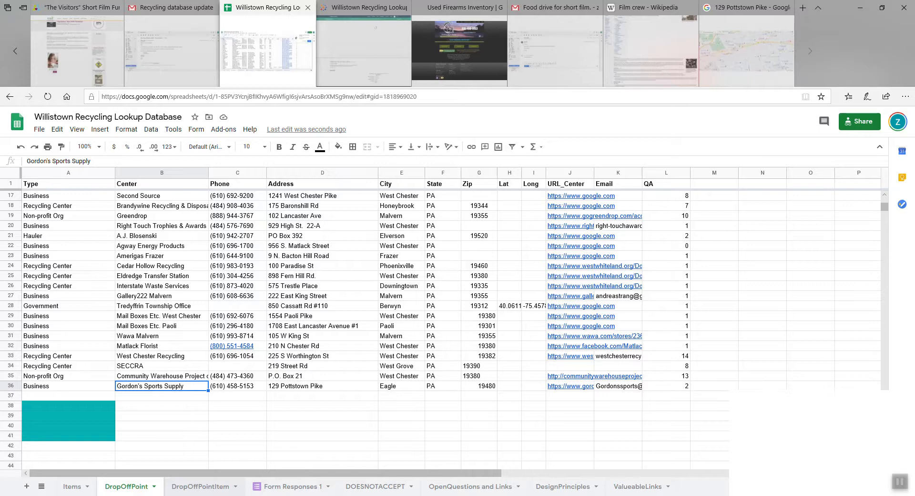
key("ctrl+Right")
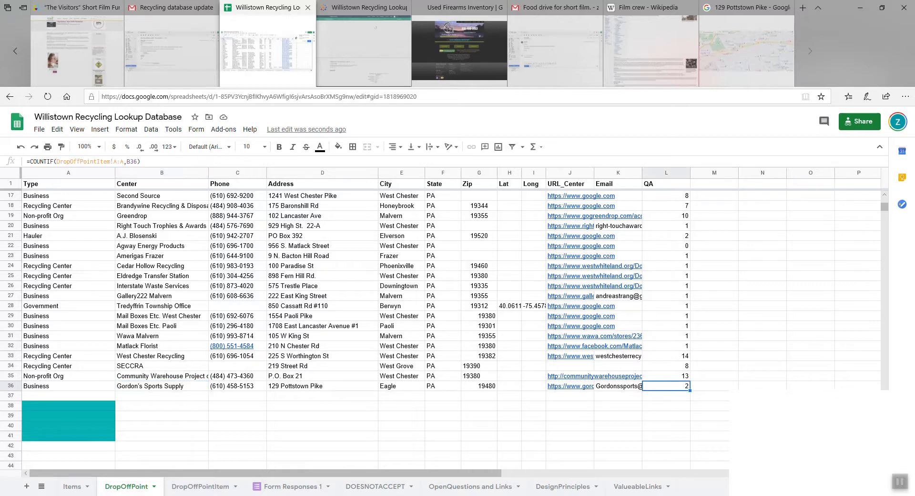
- Delete the Agway Energy Products row from the DropOffPoint sheet
left_click(665, 245)
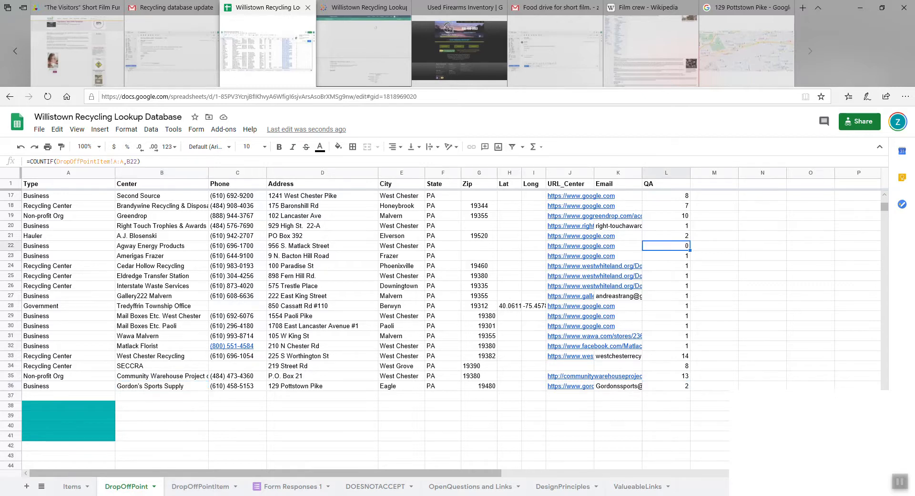
left_click(161, 246)
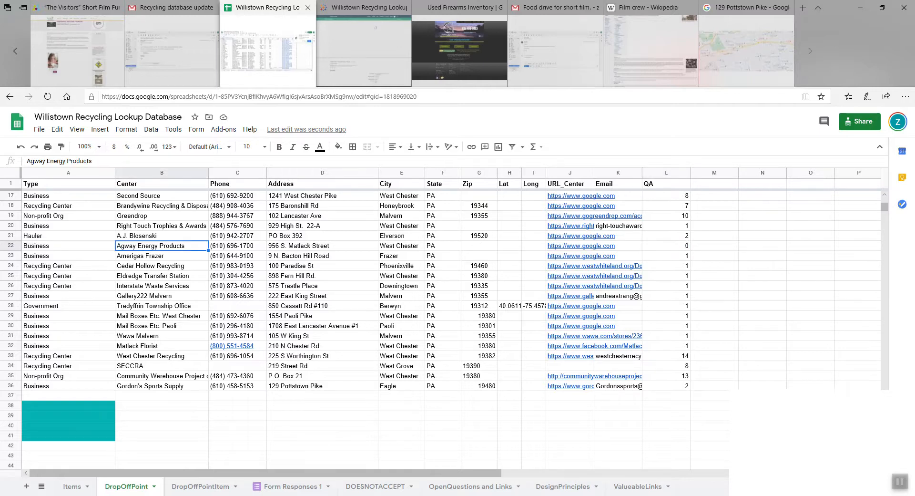
right_click(11, 245)
left_click(46, 269)
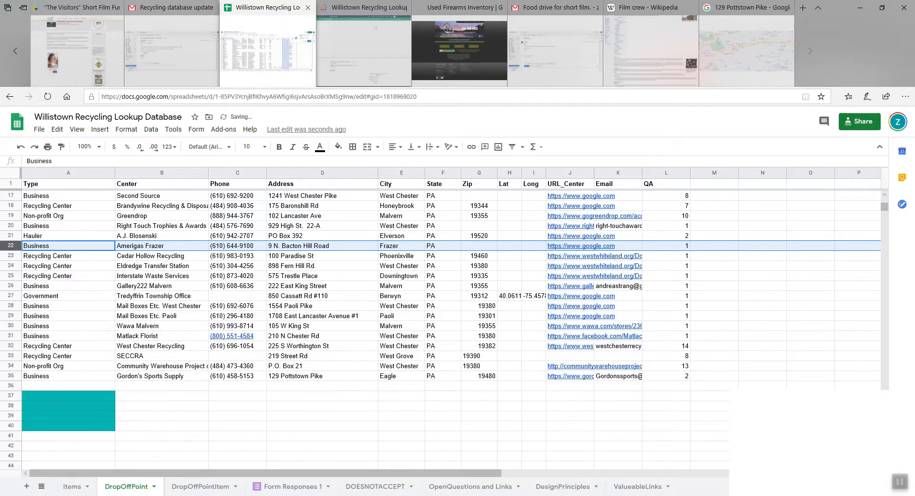
left_click(161, 366)
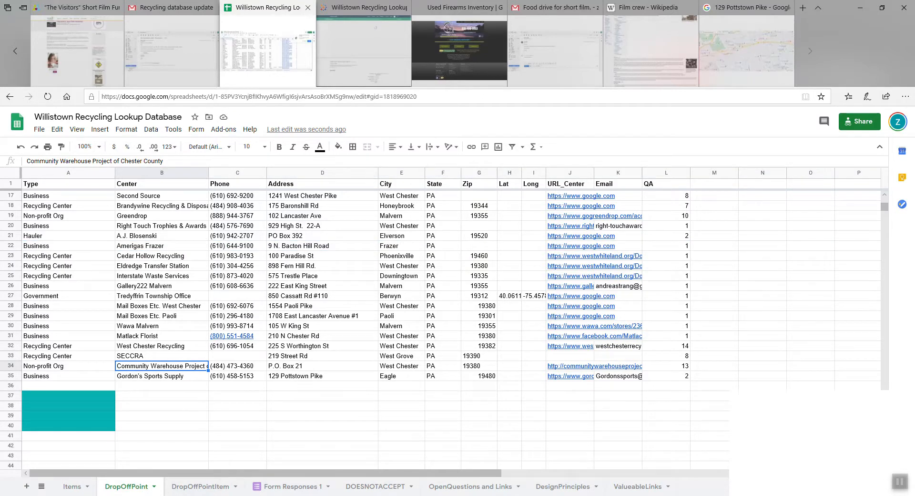
scroll(322, 286, "up", 4)
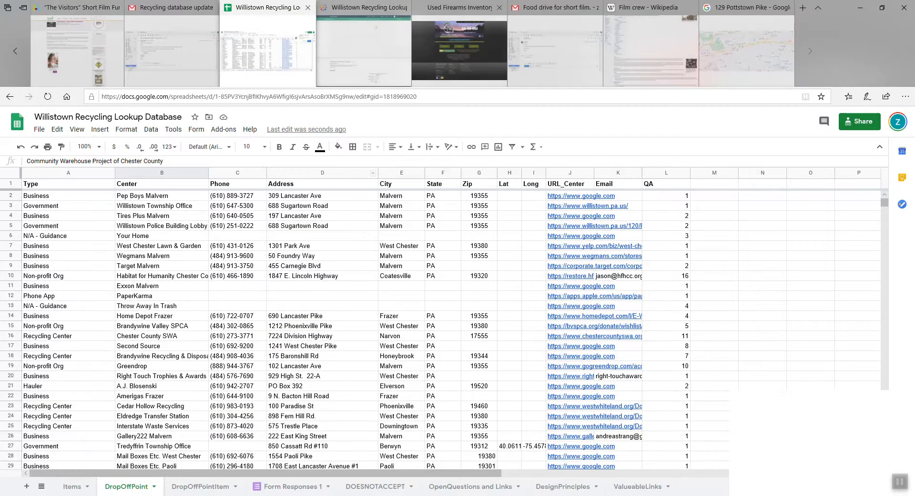
- Switch to the published Tableau Public lookup, search it for "guns", and clear the search before returning to the database spreadsheet
left_click(367, 43)
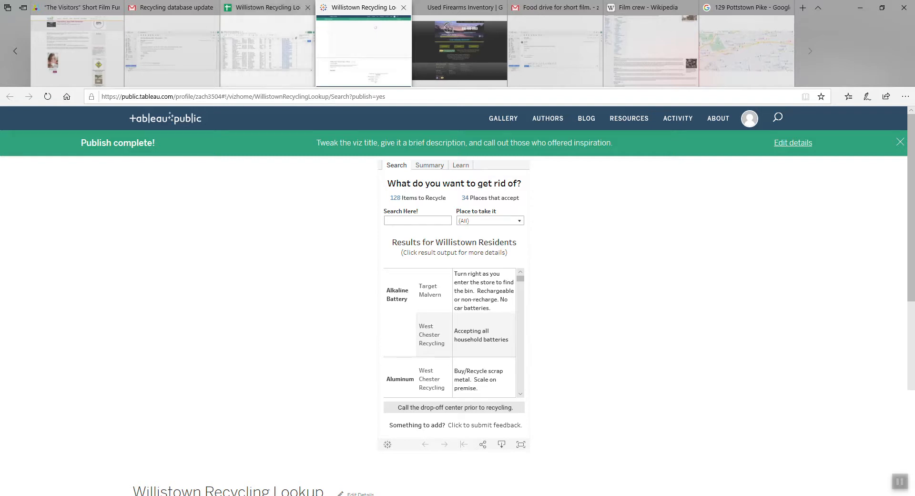
left_click(417, 221)
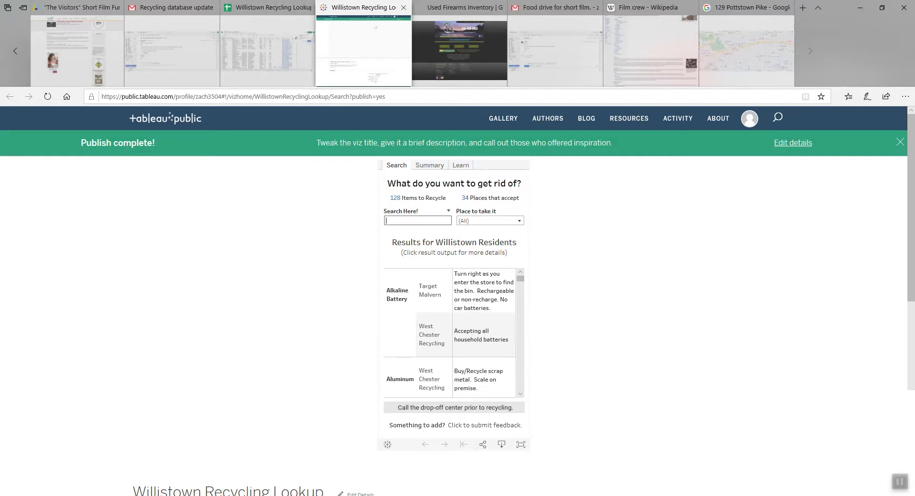
type("guns")
key("Return")
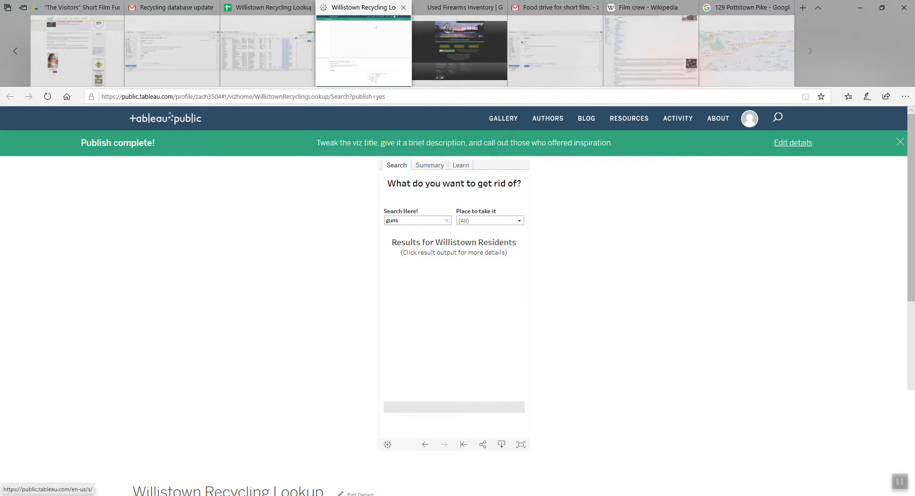
left_click(446, 220)
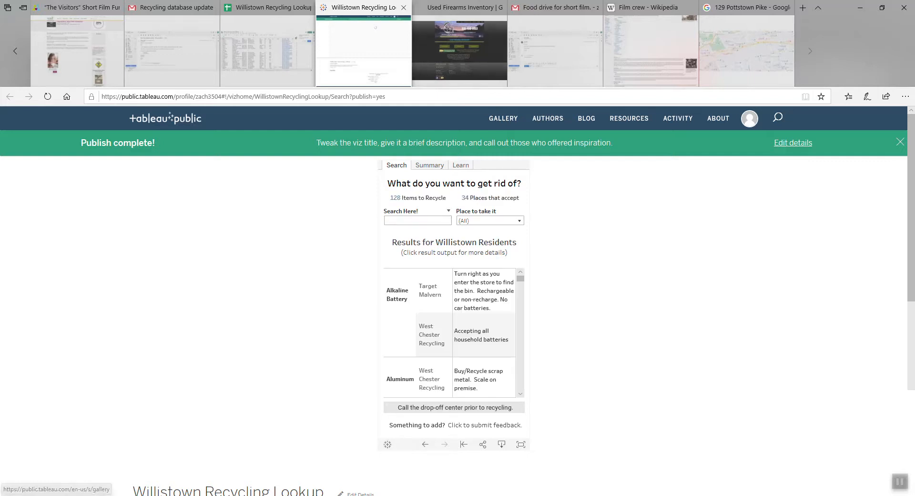
left_click(268, 46)
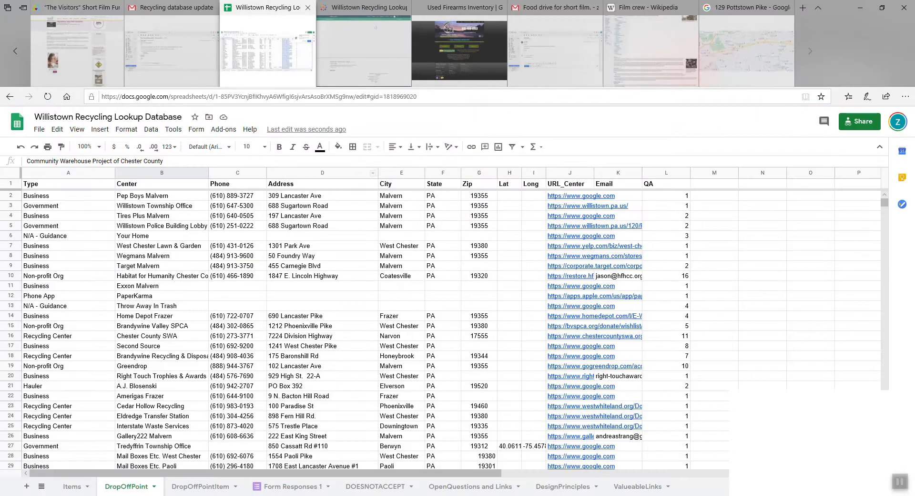
key("alt+Tab")
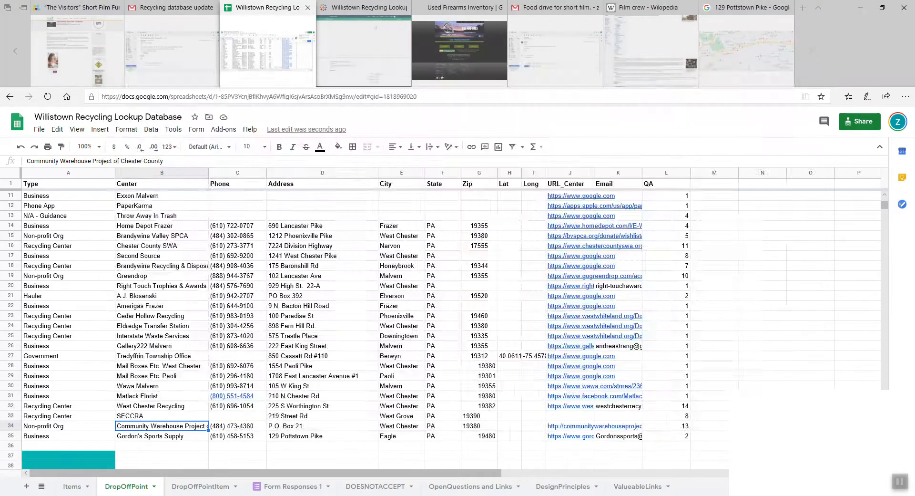